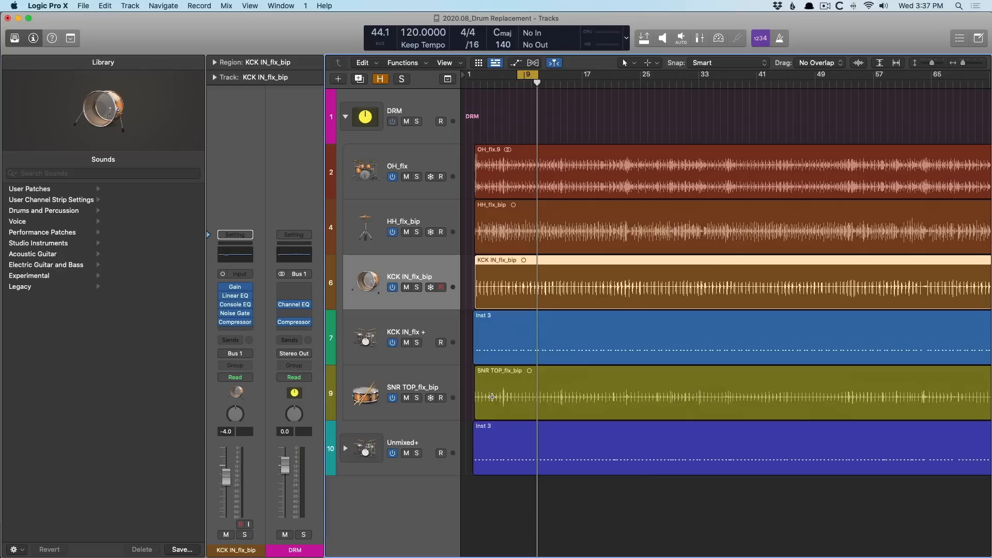
Check the drum channels in the mixer, return to the full tracks area and start playback of the drum loop
key(x)
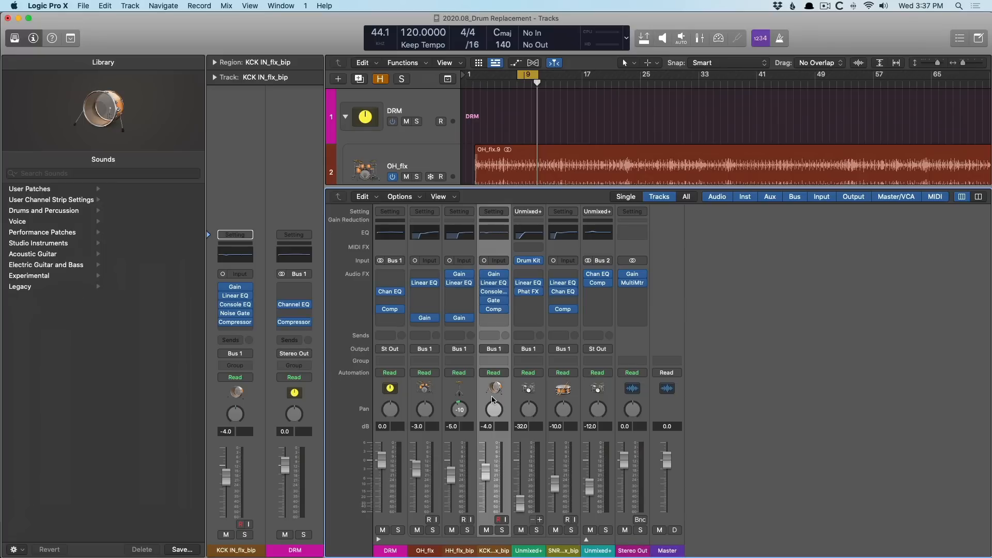
key(x)
key(space)
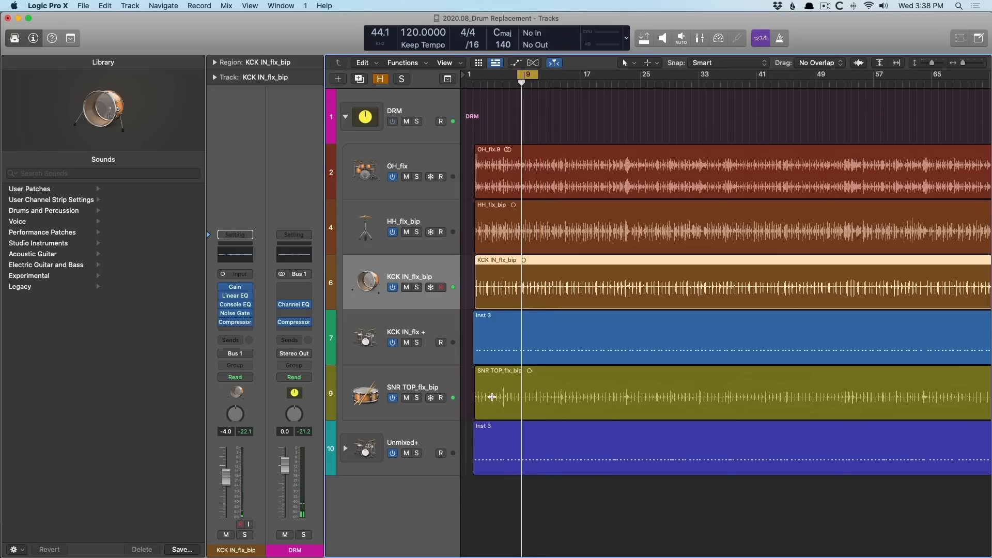
Compare the drums with and without the KCK IN_flx + and Unmixed+ replacement tracks by toggling both tracks' mute during playback
click(368, 339)
shift+click(395, 435)
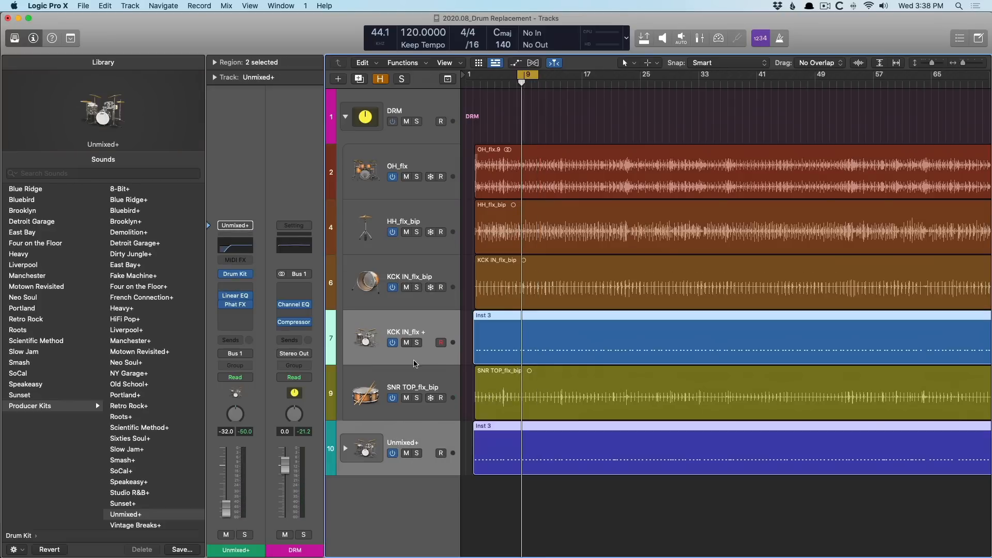
click(406, 343)
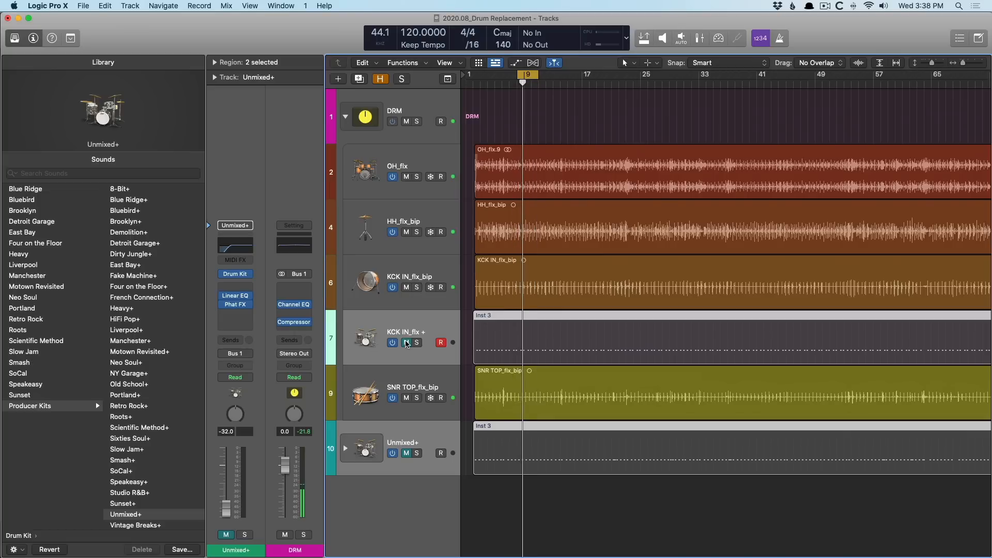
click(407, 343)
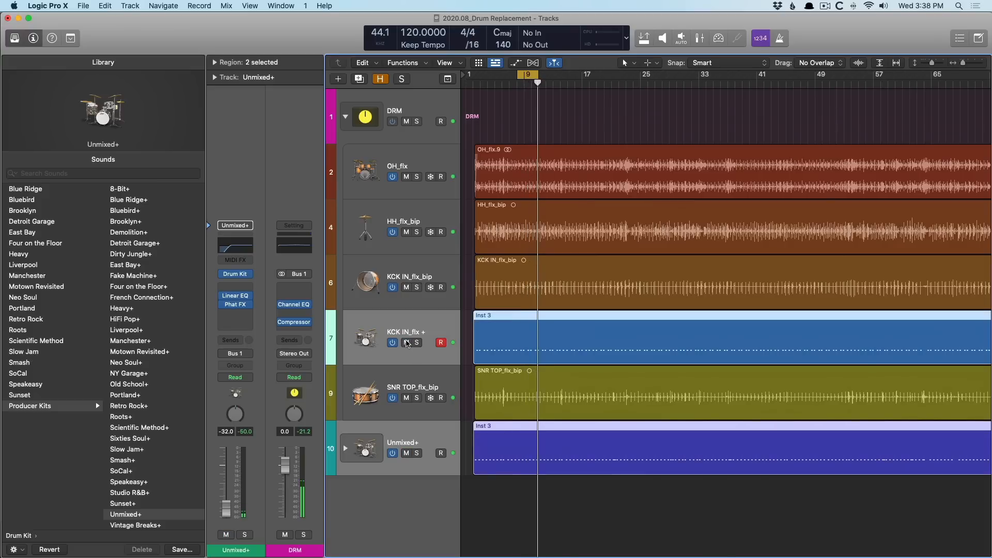
click(408, 343)
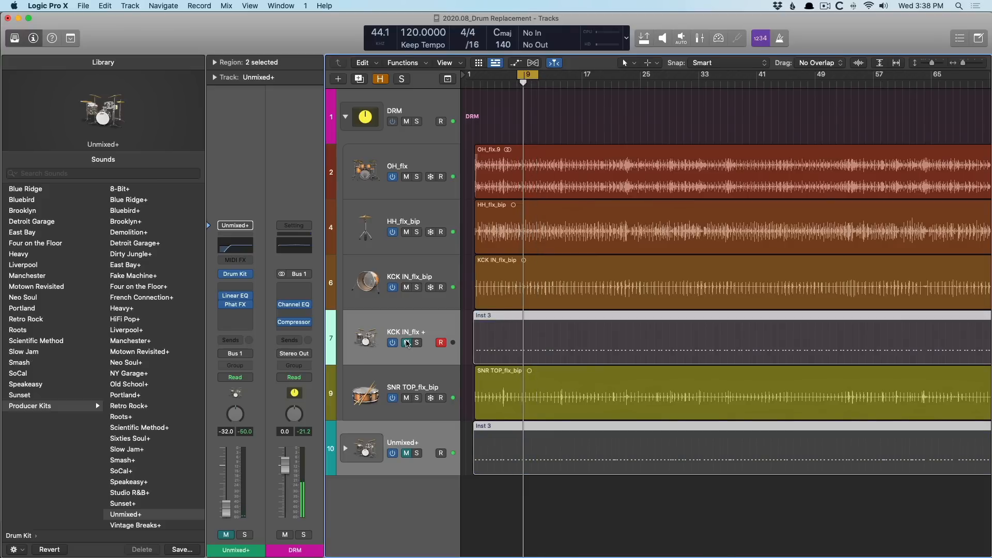
click(407, 343)
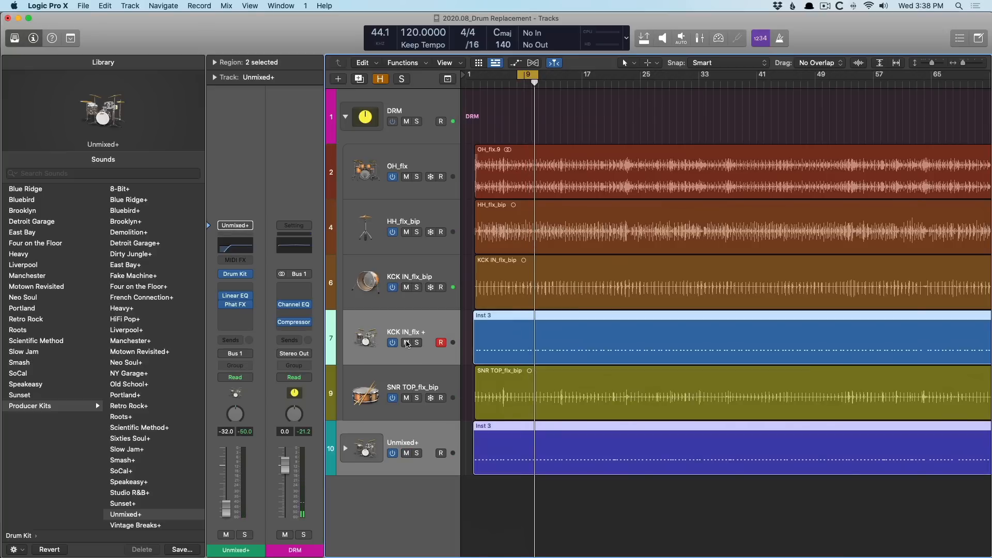
Mute both replacement channels in the mixer and bypass the EQ, gate and compressor plug-ins on the DRM, overhead, hi-hat, kick and snare channels
key(x)
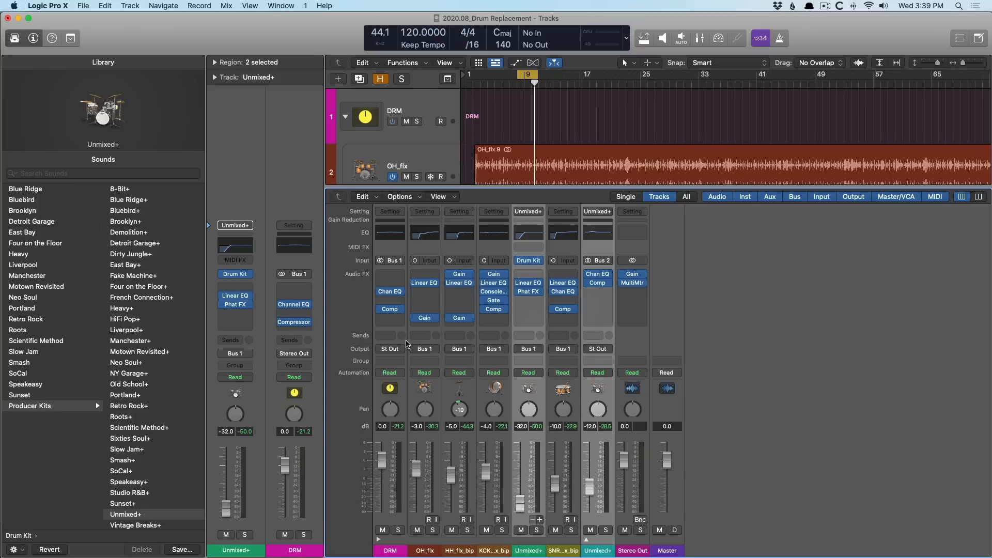
click(521, 531)
click(562, 551)
shift+click(494, 550)
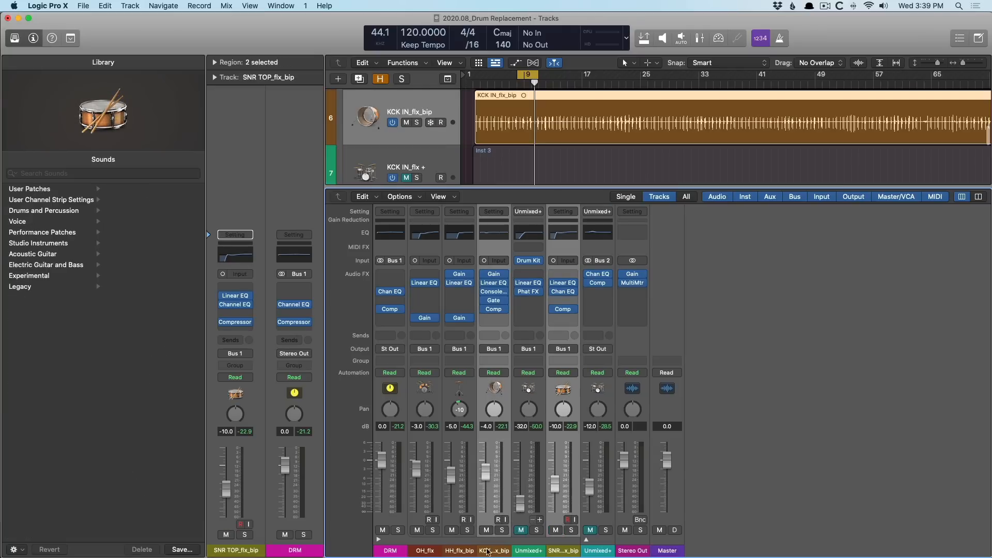
shift+click(460, 551)
shift+click(425, 551)
shift+click(403, 551)
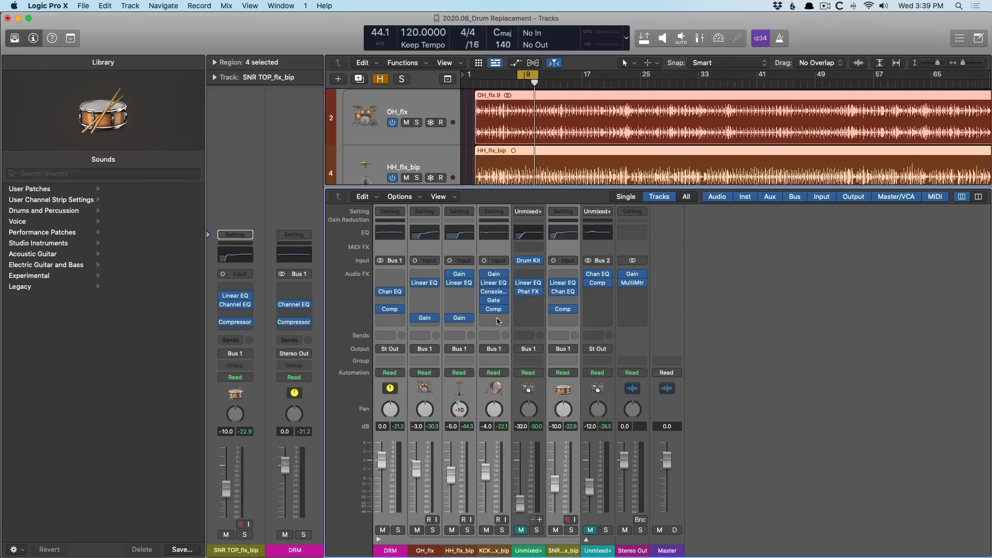
drag(484, 309, 485, 283)
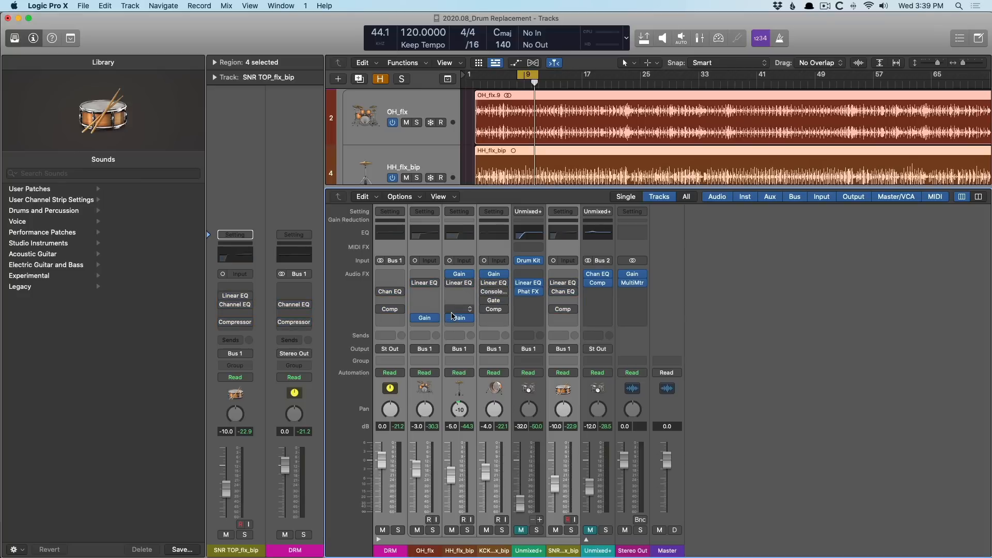
Play the loop, re-enabling the bypassed plug-ins on the original drum channels and unmuting both replacement channels
key(space)
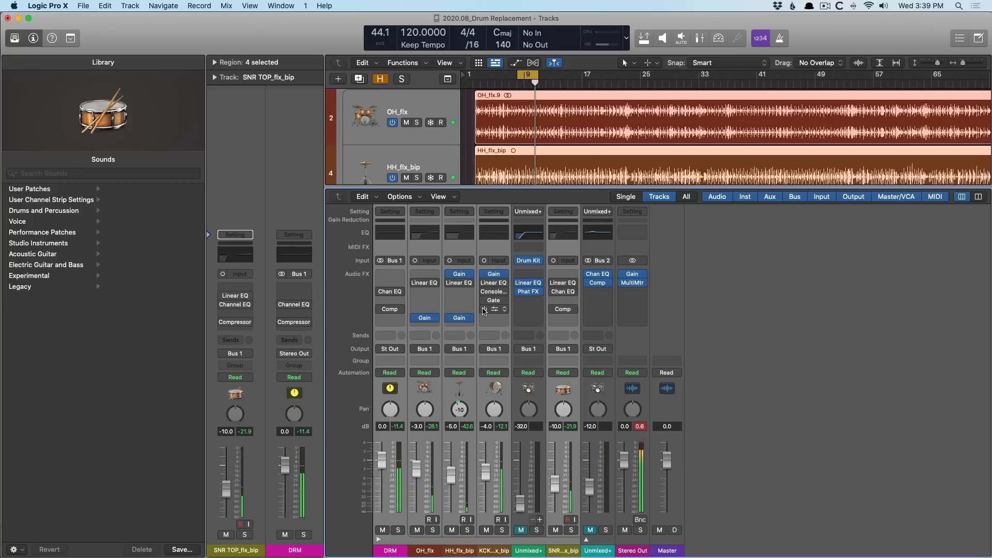
drag(484, 310, 485, 283)
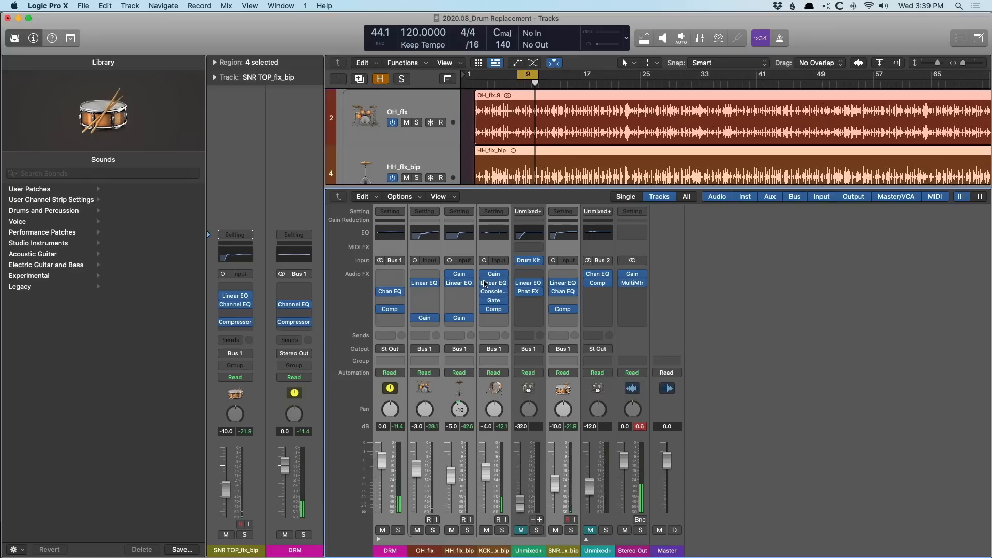
click(529, 551)
click(604, 552)
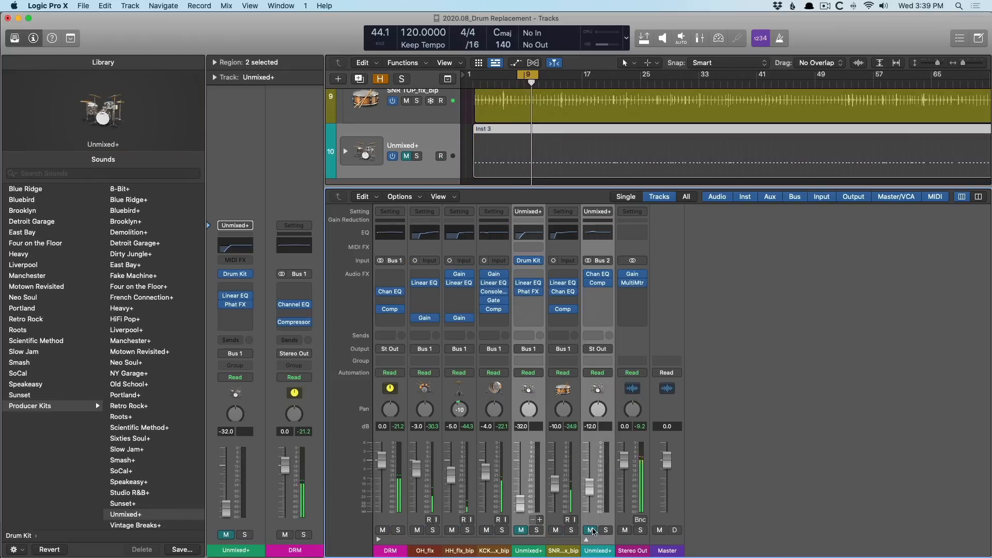
click(590, 530)
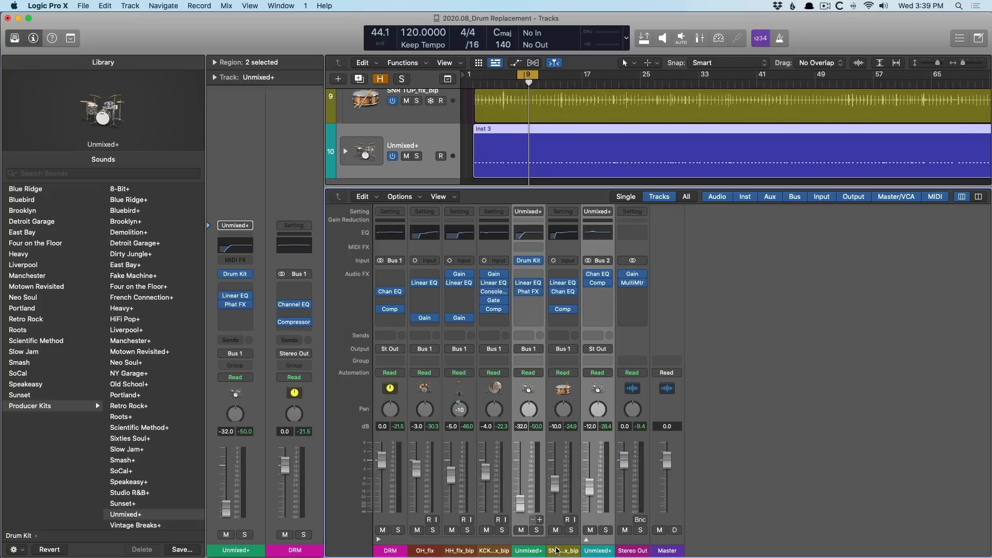
Open Drum Kit Designer on the green kick replacement channel and examine the kick drum's selected sample and edit settings
click(536, 550)
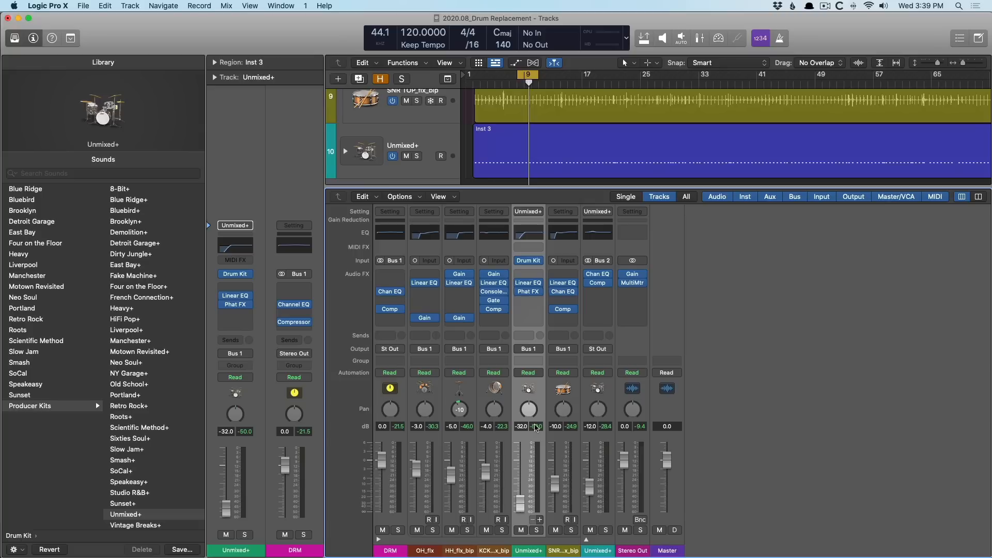
click(532, 262)
click(560, 413)
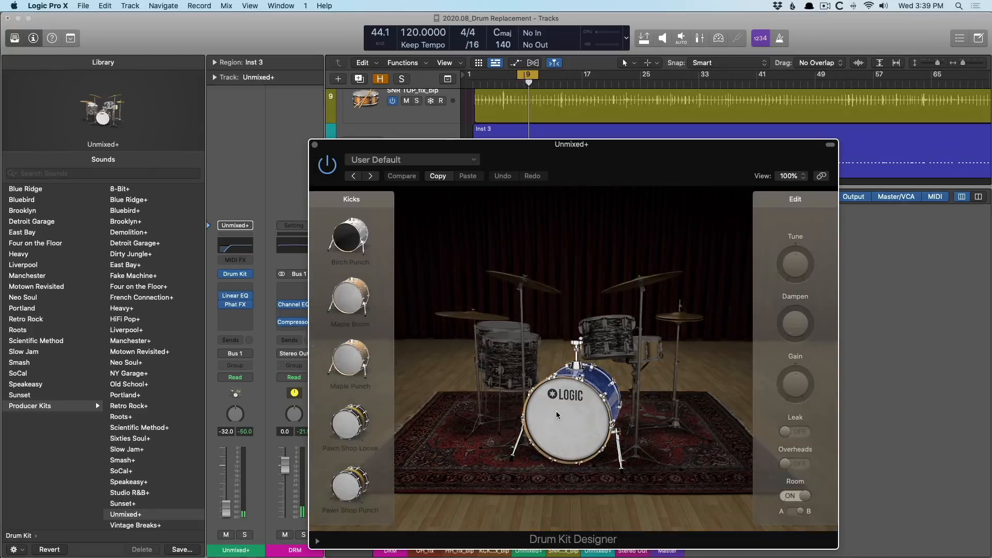
scroll(363, 378, down, 5)
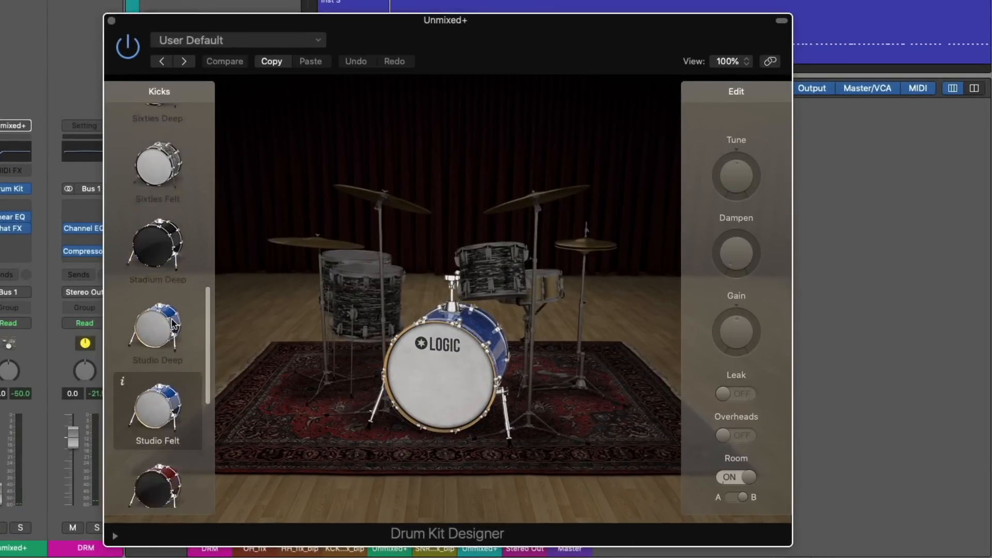
scroll(173, 325, down, 2)
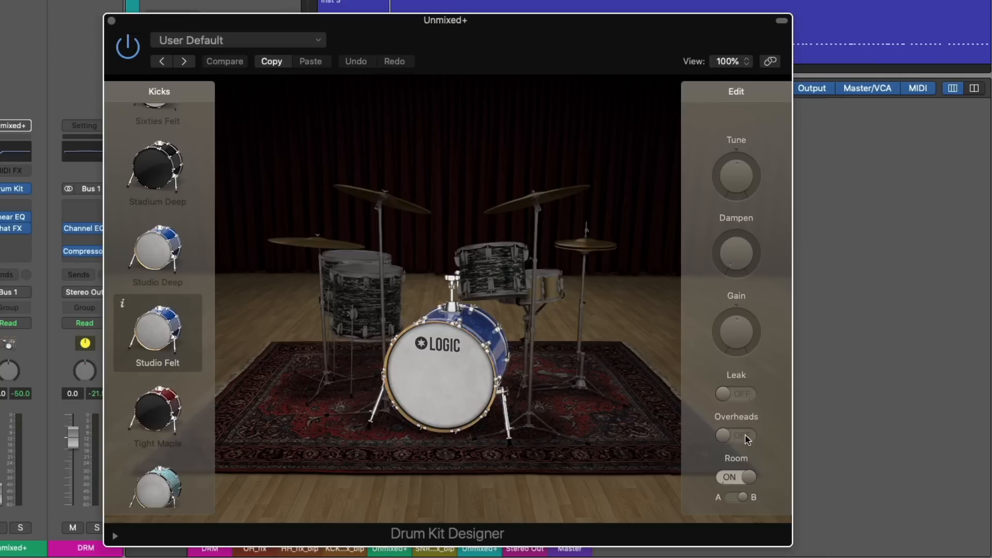
Compare Room A with Room B for the kick drum, return it to Room B and close Drum Kit Designer
click(730, 498)
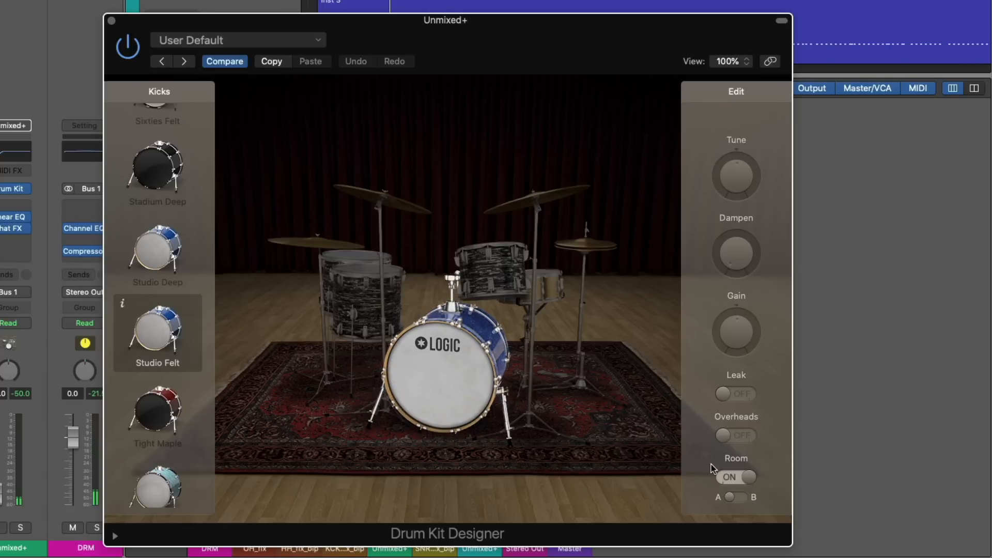
click(748, 498)
click(440, 380)
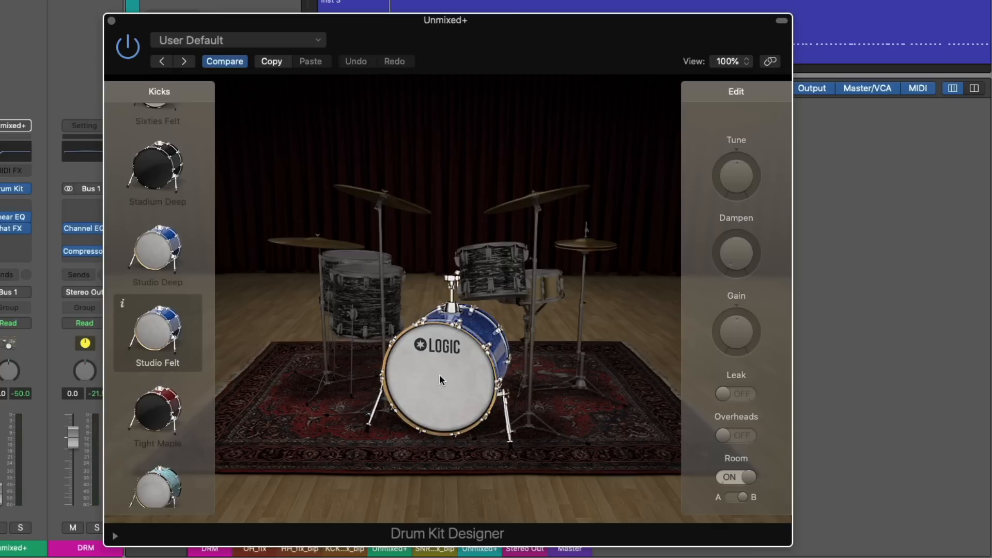
key(super+w)
mouse_move(390, 204)
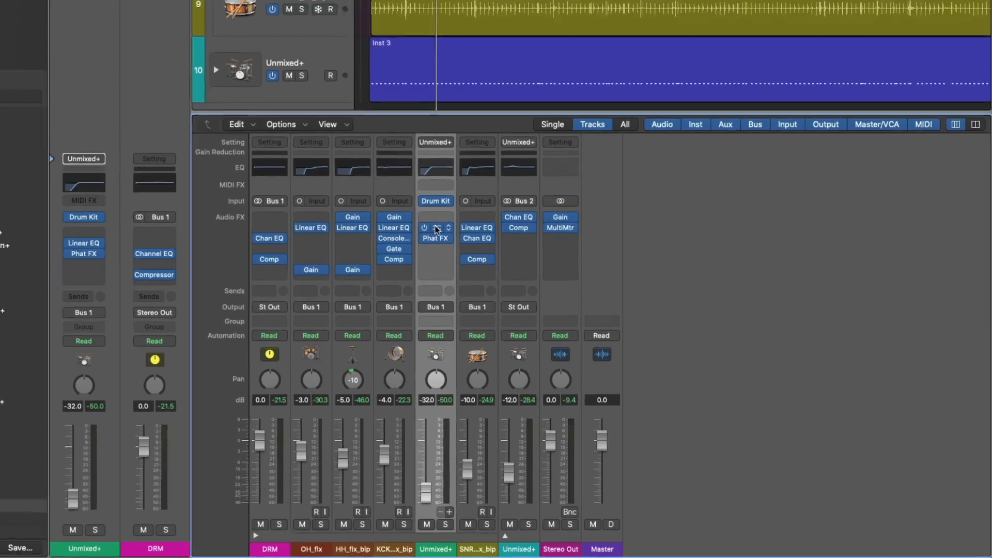
Inspect the Linear Phase EQ and Phat FX settings on the kick replacement channel, hiding the plug-in windows after viewing each
click(435, 229)
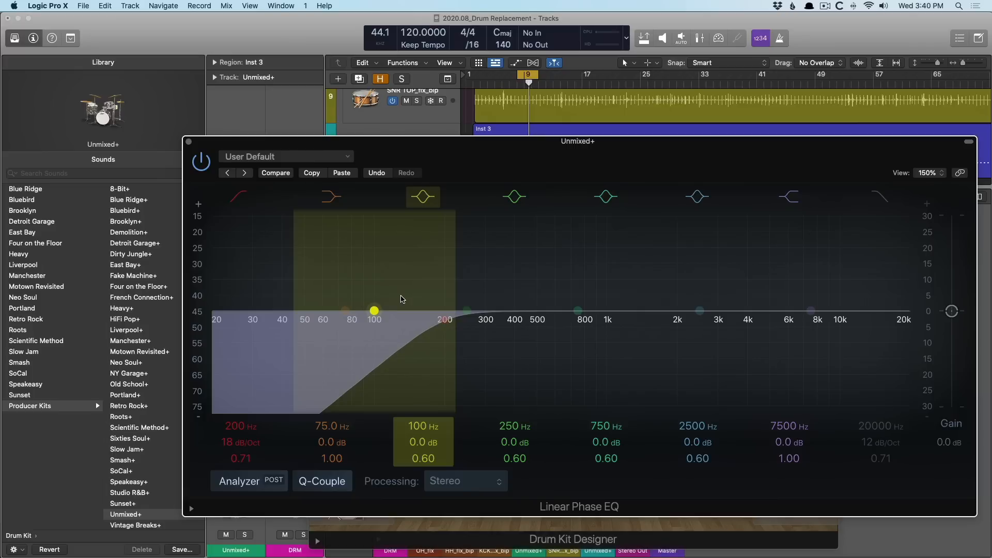
key(v)
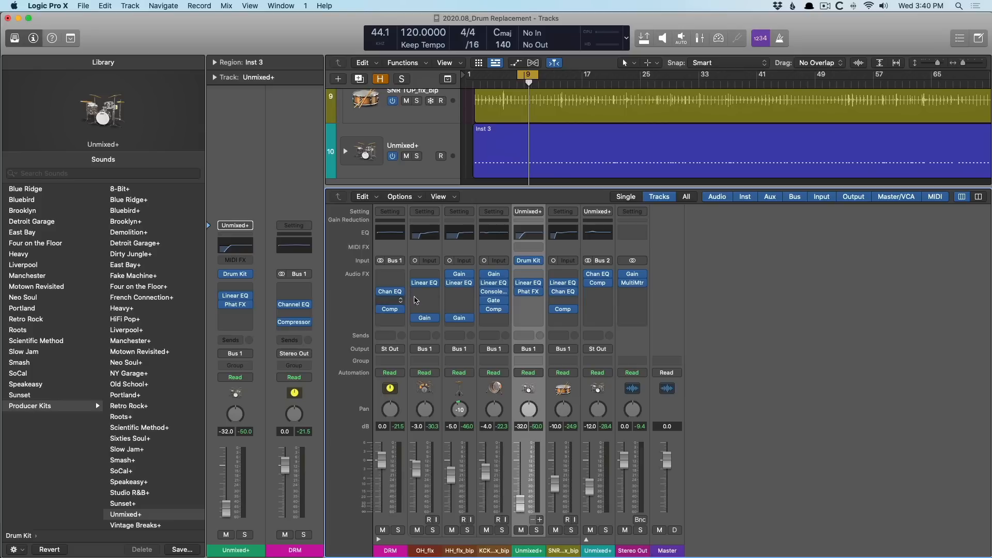
click(528, 293)
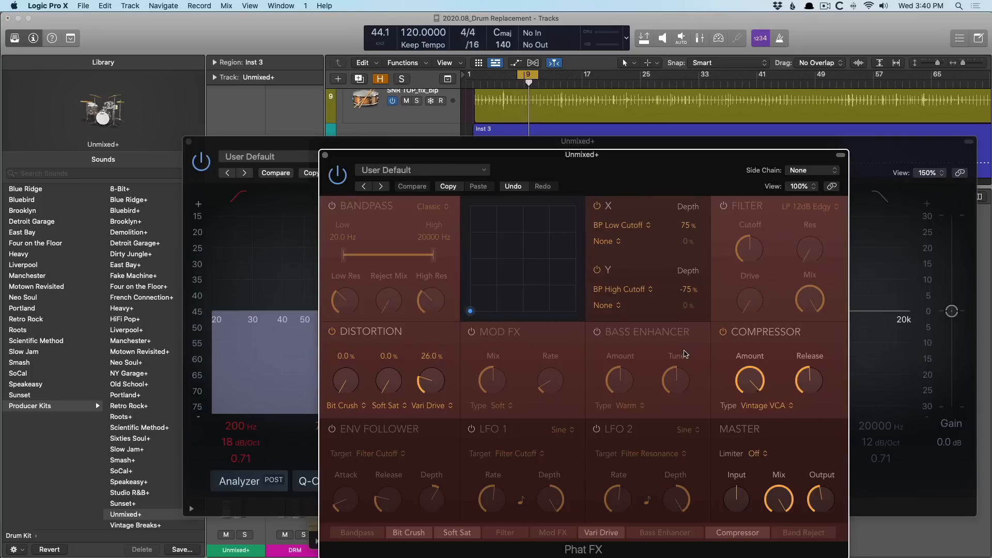
key(v)
Expand the snare replacement's Unmixed+ stack and examine the snare selection in the Overheads channel's Drum Kit Designer, closing all plug-in windows when done
click(597, 243)
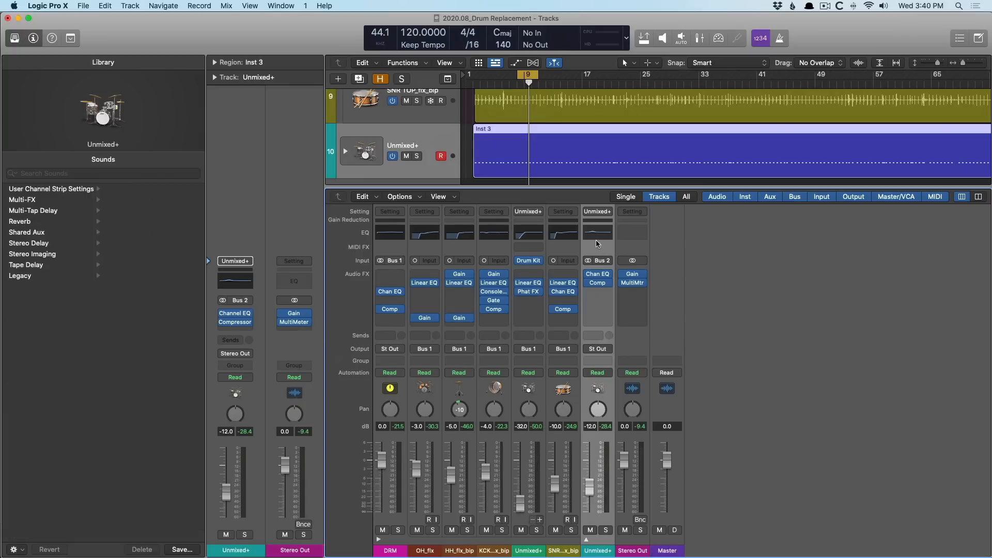
click(586, 539)
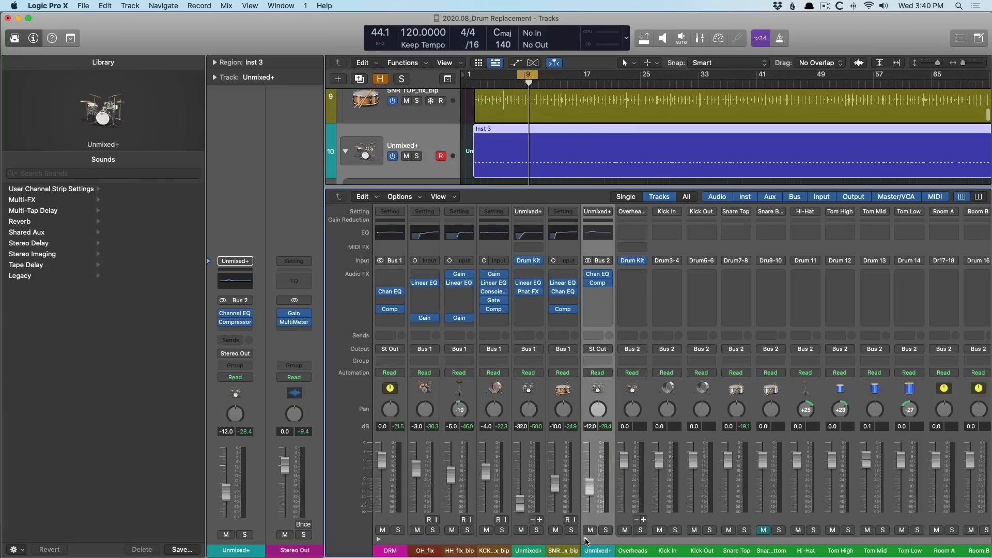
scroll(629, 496, right, 1)
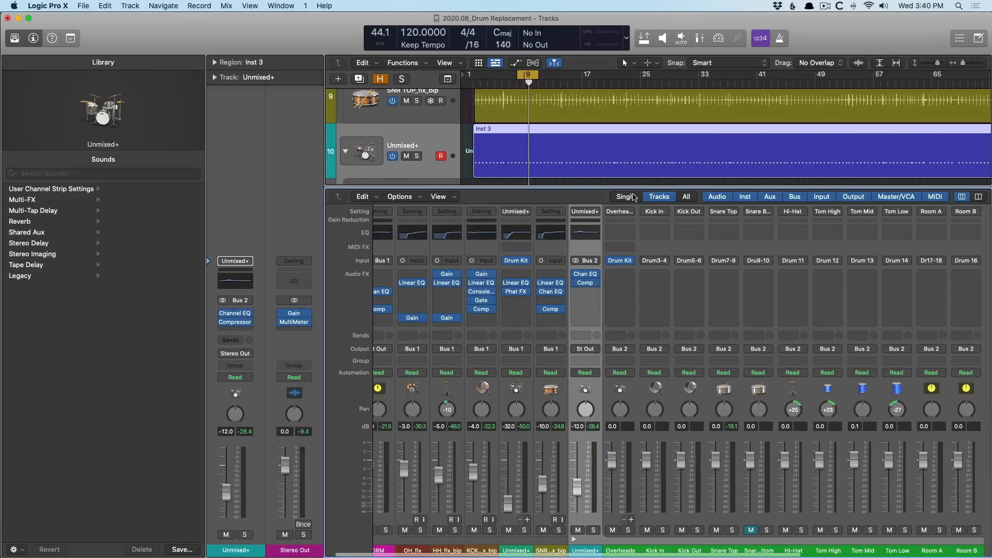
click(620, 261)
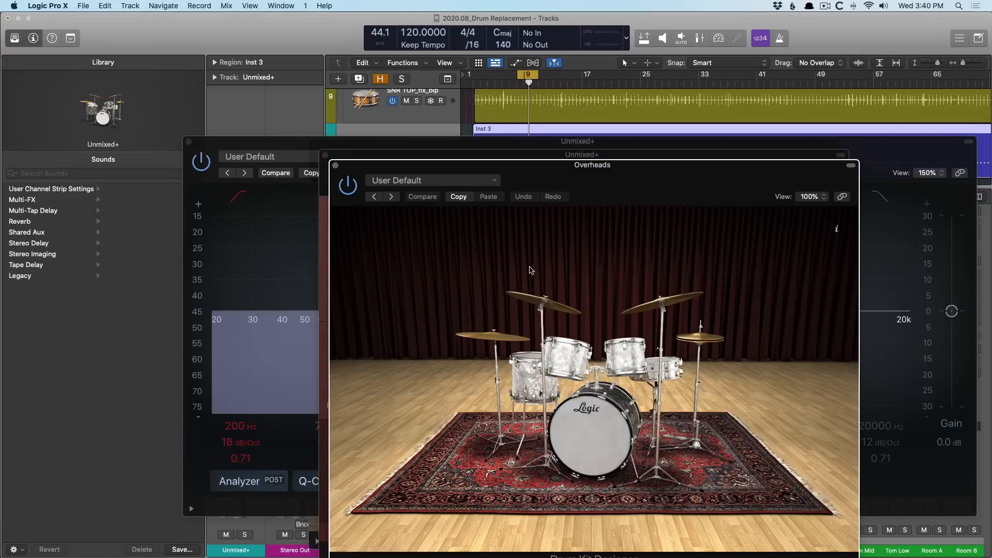
click(659, 356)
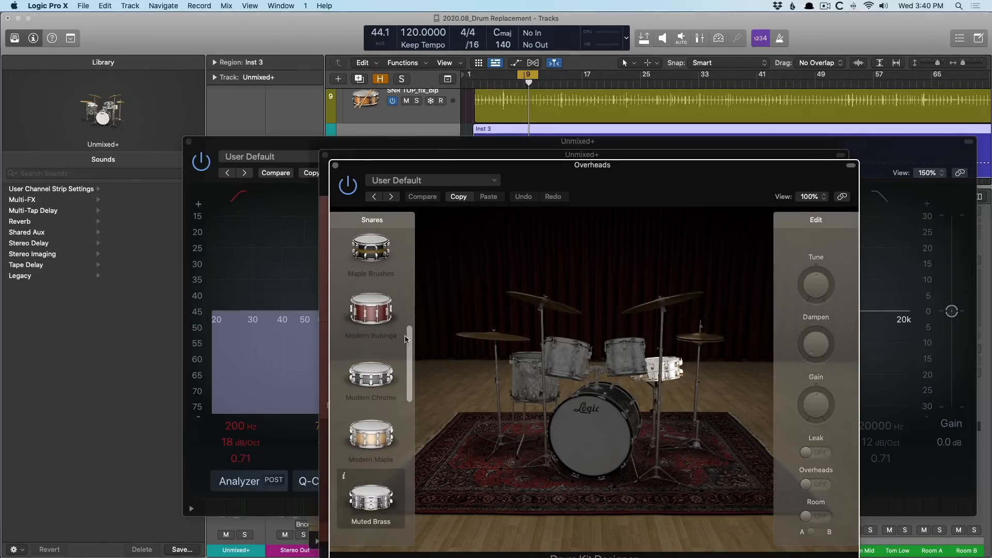
scroll(406, 339, down, 3)
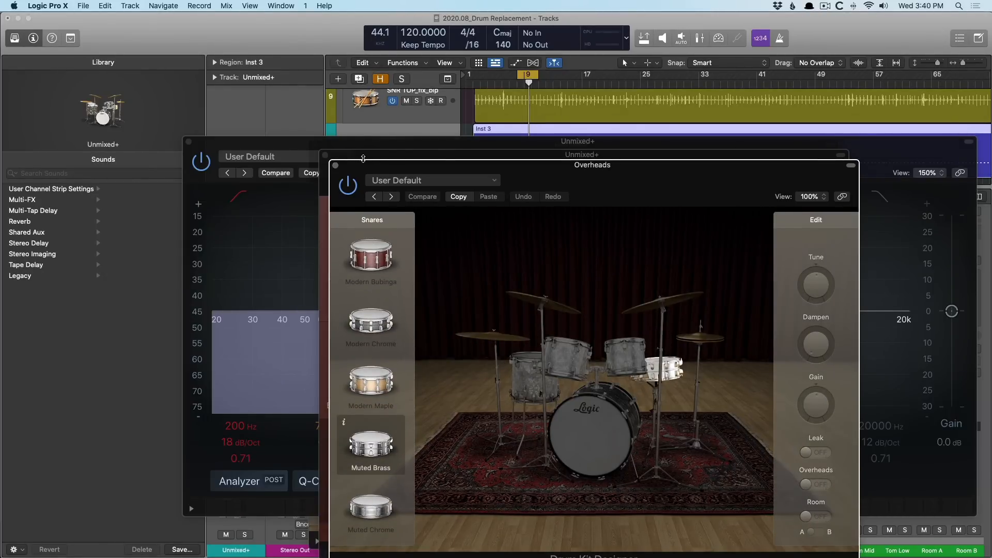
alt+click(335, 165)
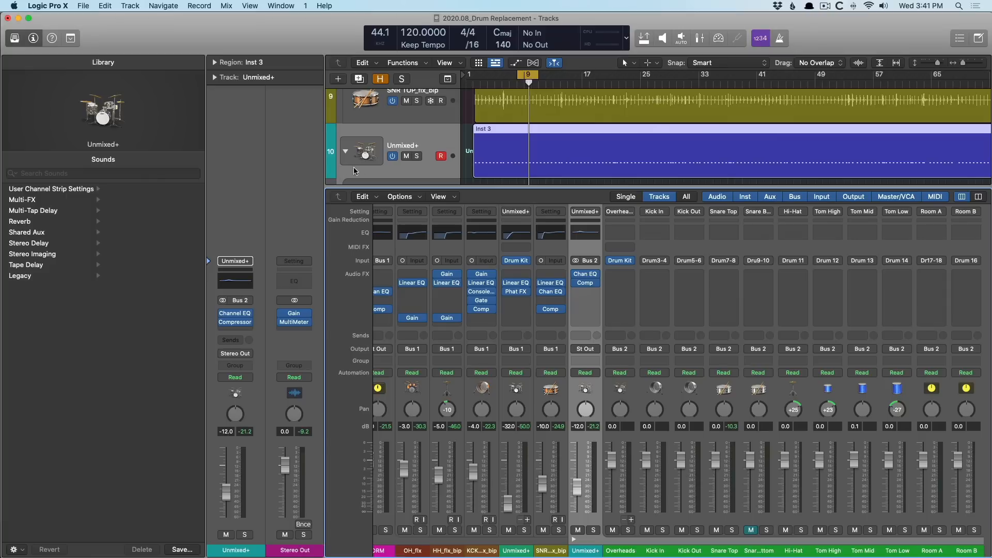
Inspect the Channel EQ and Compressor settings on the snare replacement's Unmixed+ stack, closing the plug-in windows when done
click(586, 270)
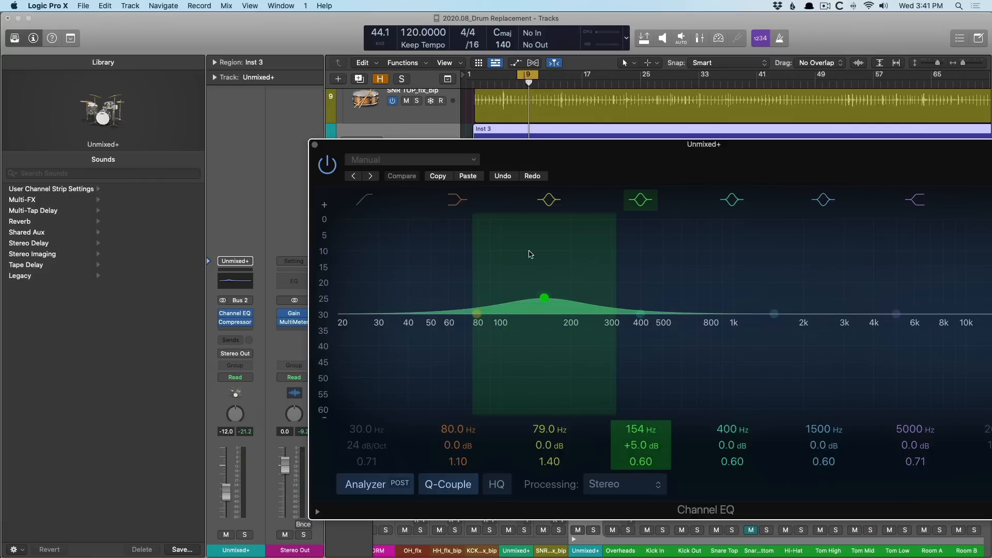
key(super+w)
click(586, 281)
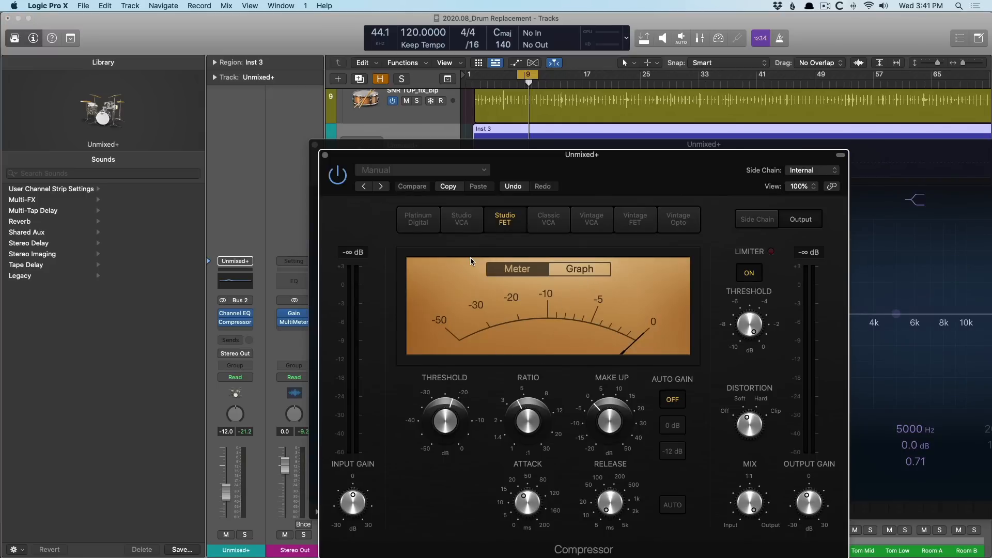
click(325, 155)
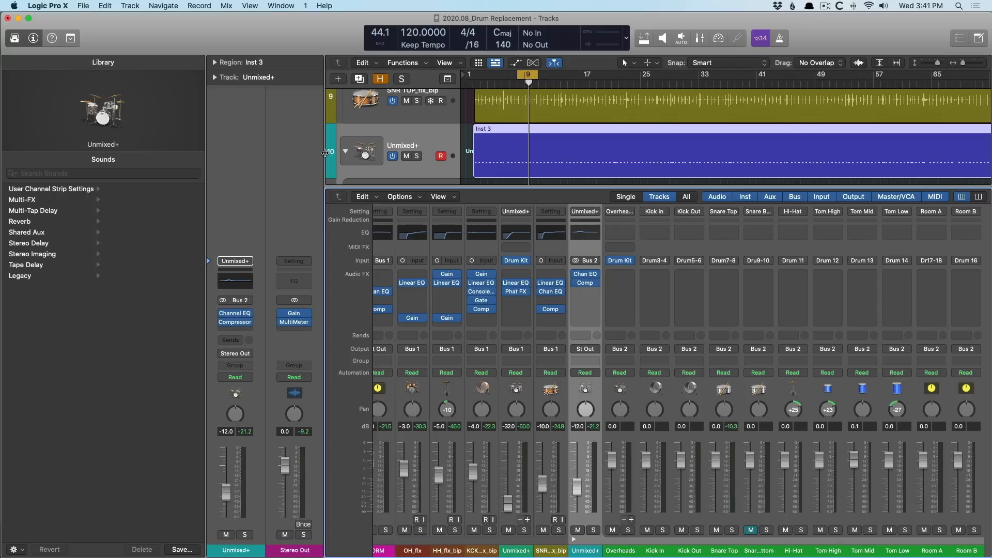
Hide the mixer and collapse the snare replacement's Unmixed+ stack
key(x)
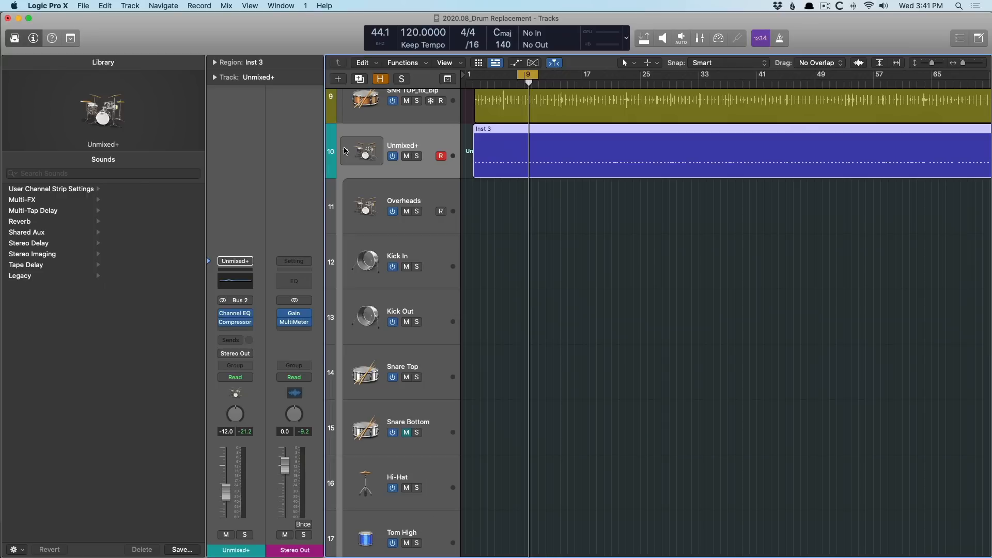
click(345, 151)
click(346, 116)
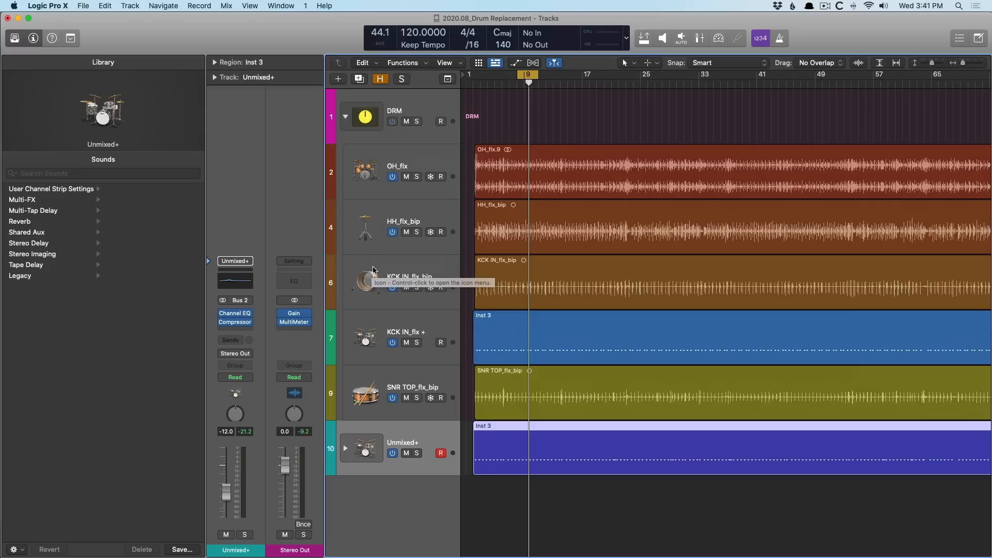
Mute the Unmixed+ replacement and start Replace or Double Drum Track on the SNR TOP_flx_bip track
click(370, 386)
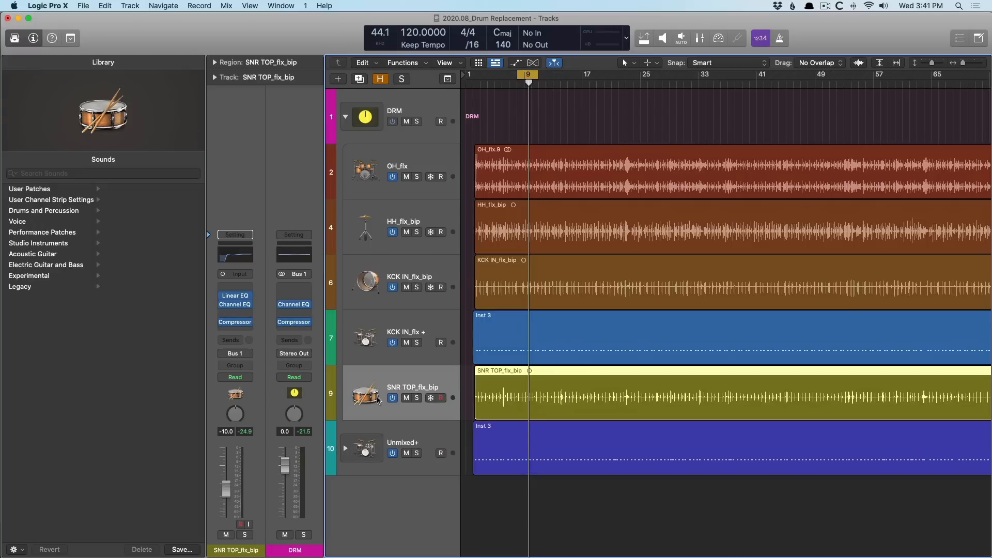
click(406, 453)
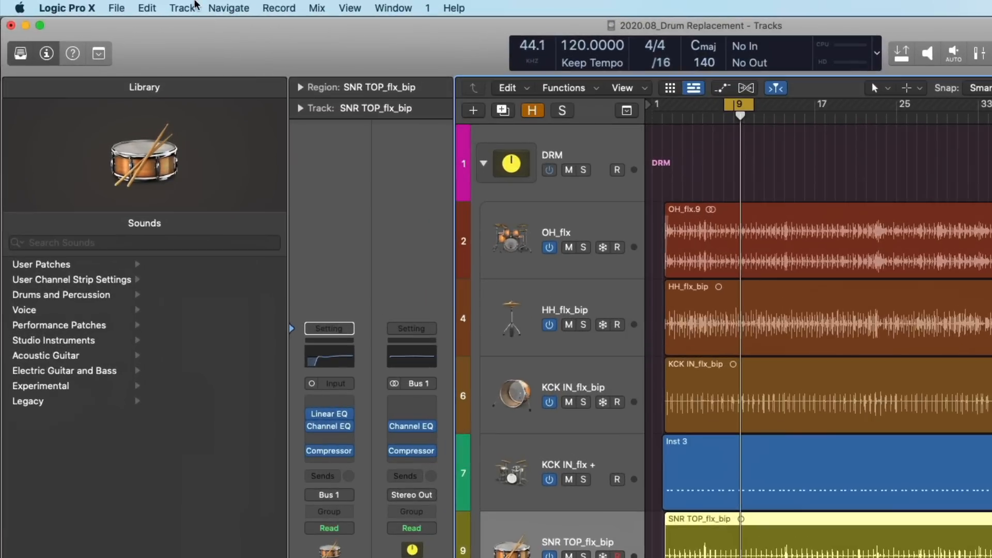
click(158, 6)
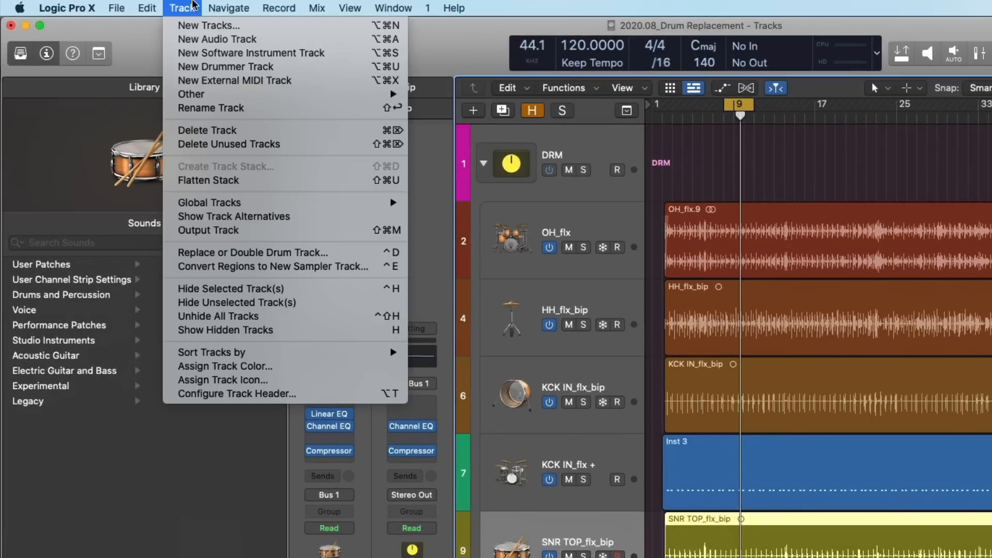
click(231, 256)
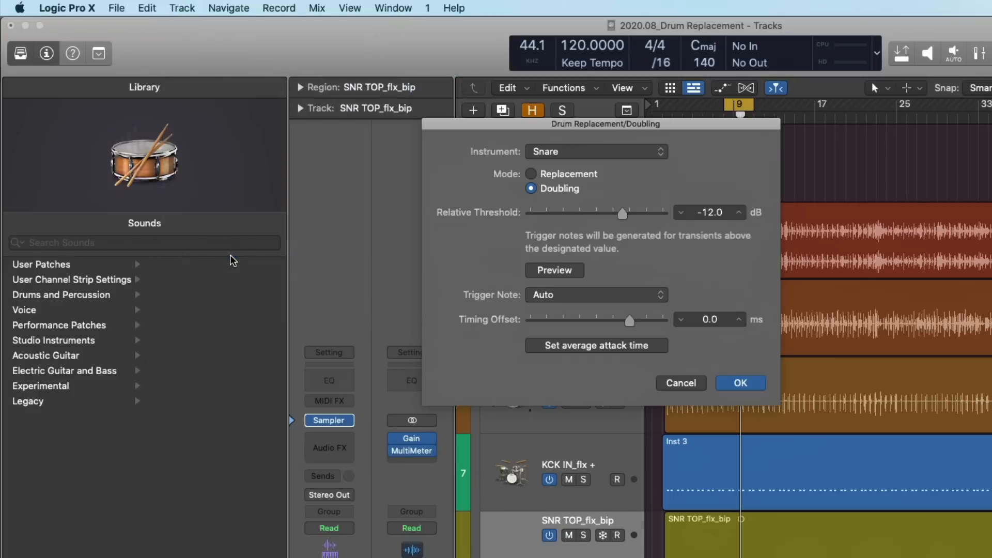
Zoom in on the snare region and compare its transients with the trigger notes, moving the Drum Replacement/Doubling dialog clear of the tracks
scroll(672, 414, down, 10)
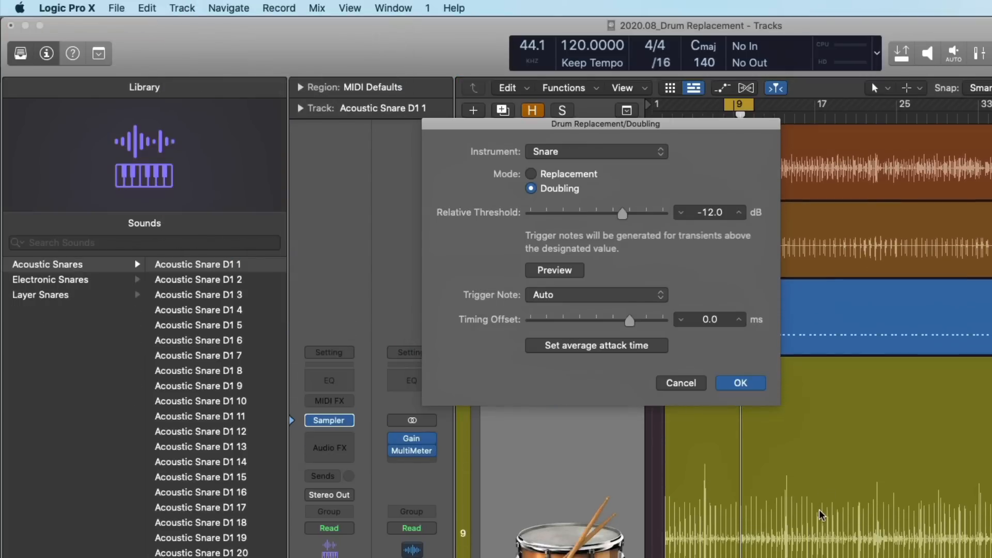
drag(672, 438, 789, 546)
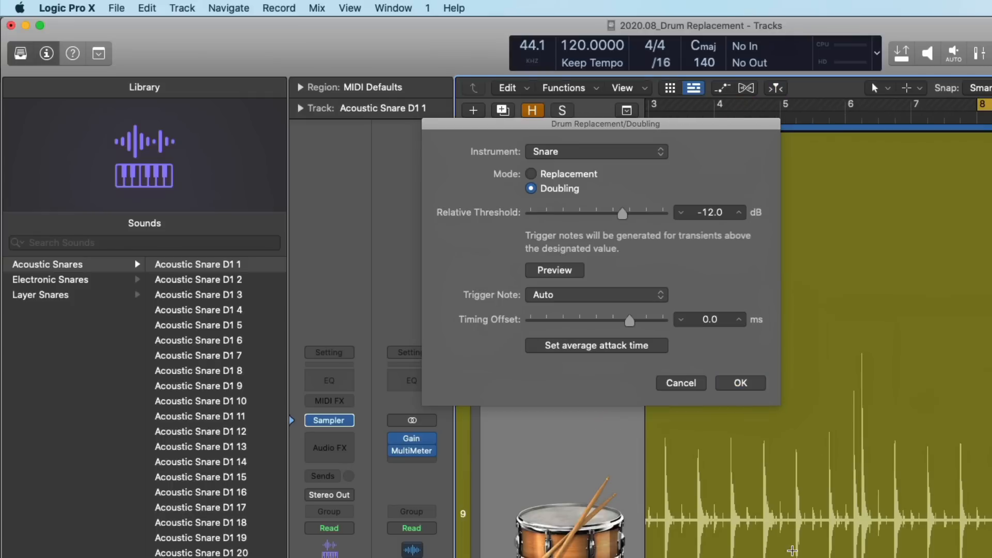
scroll(820, 505, down, 5)
scroll(820, 502, up, 3)
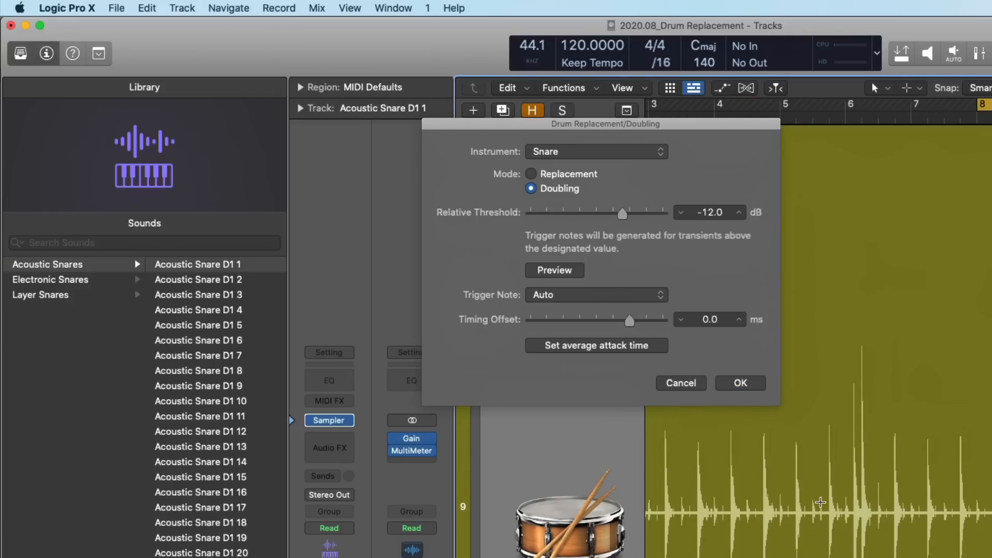
scroll(821, 502, down, 5)
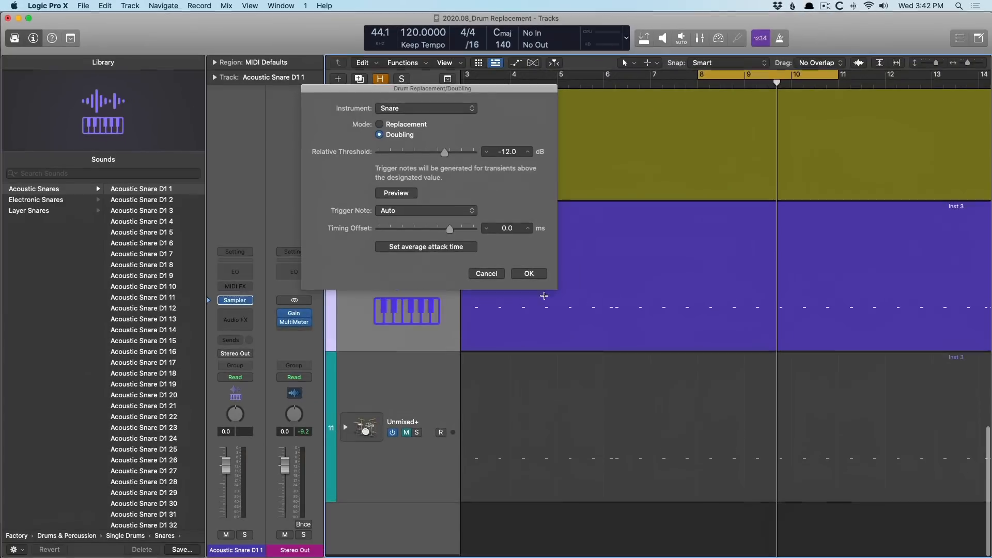
scroll(544, 296, up, 6)
drag(488, 90, 302, 101)
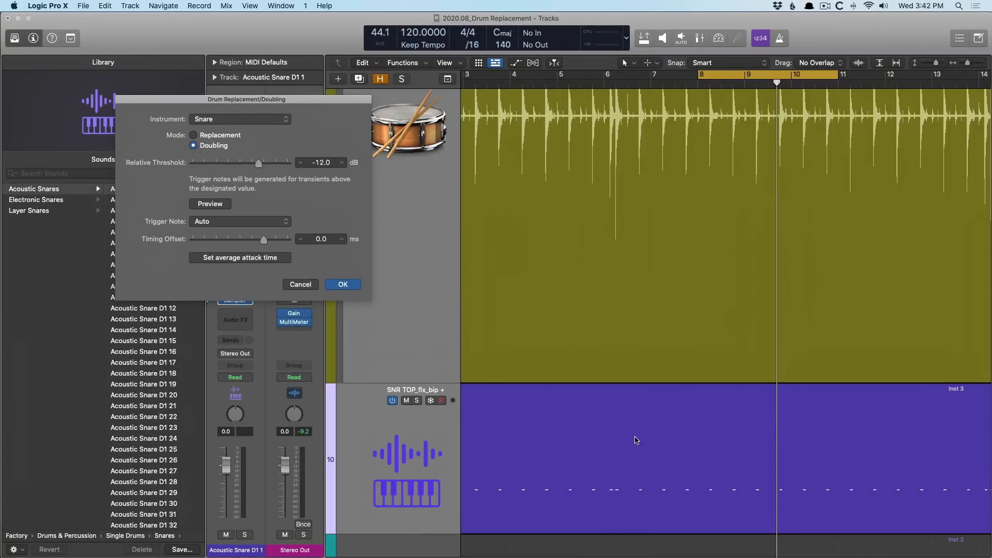
scroll(638, 437, up, 2)
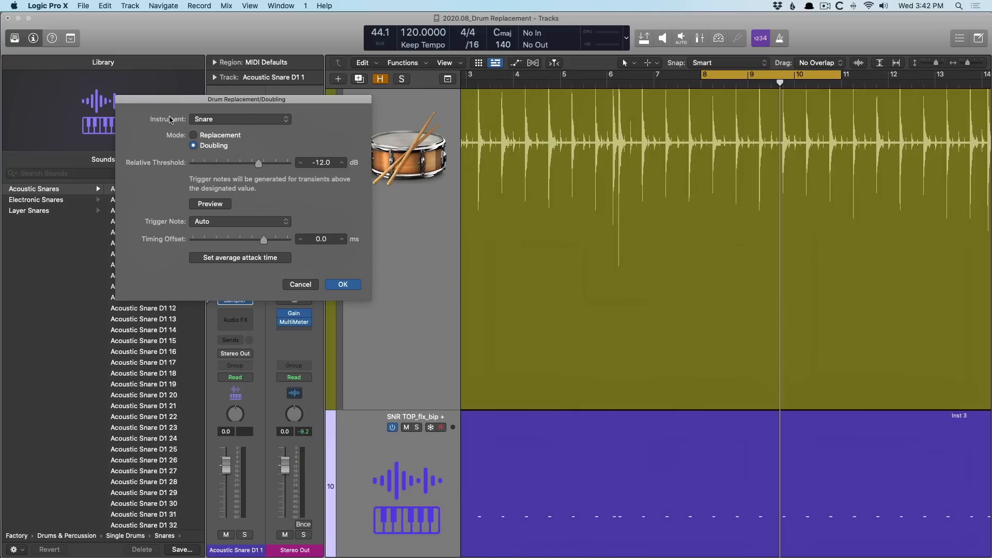
Try the doubling instrument as other, switch it to Kick and select the trigger-note region
click(221, 122)
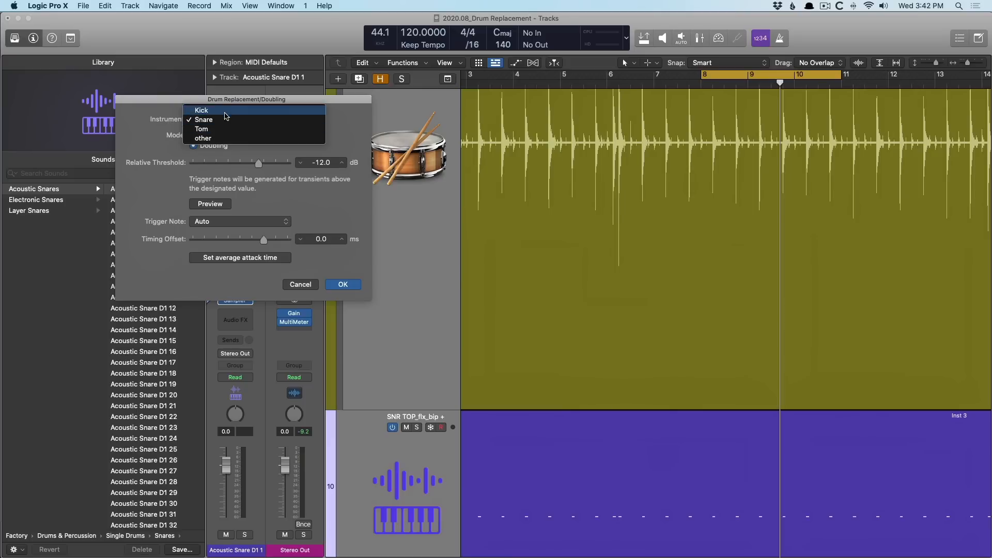
click(227, 138)
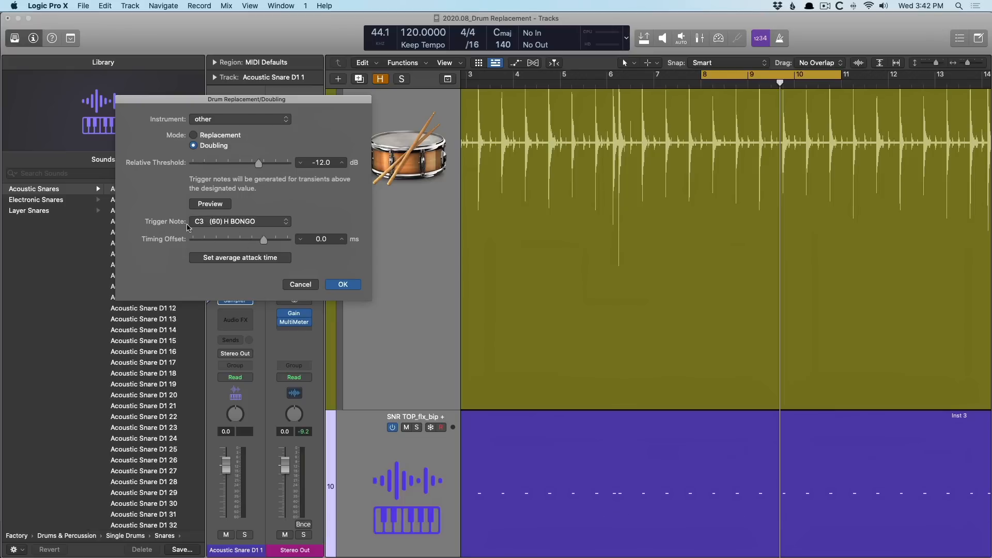
click(220, 120)
click(217, 93)
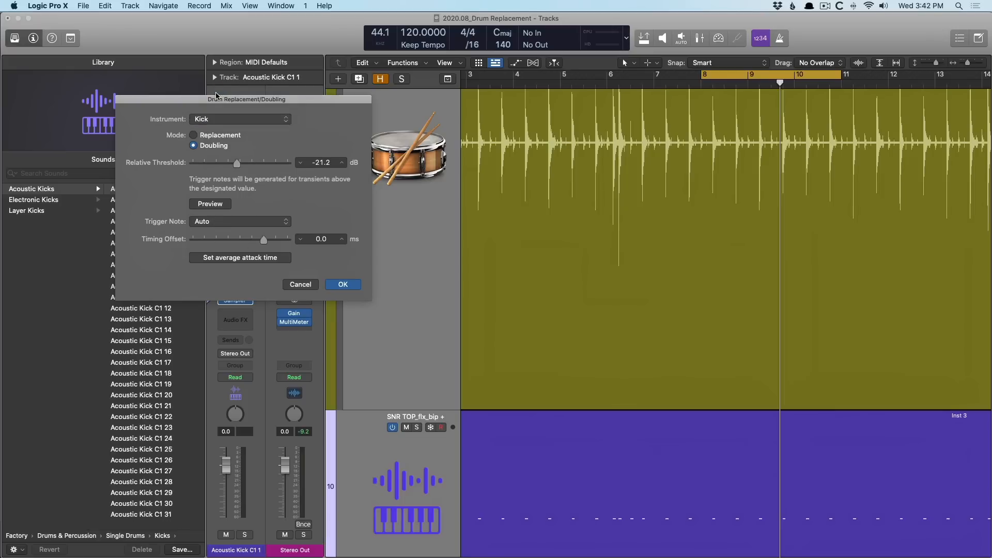
double_click(505, 429)
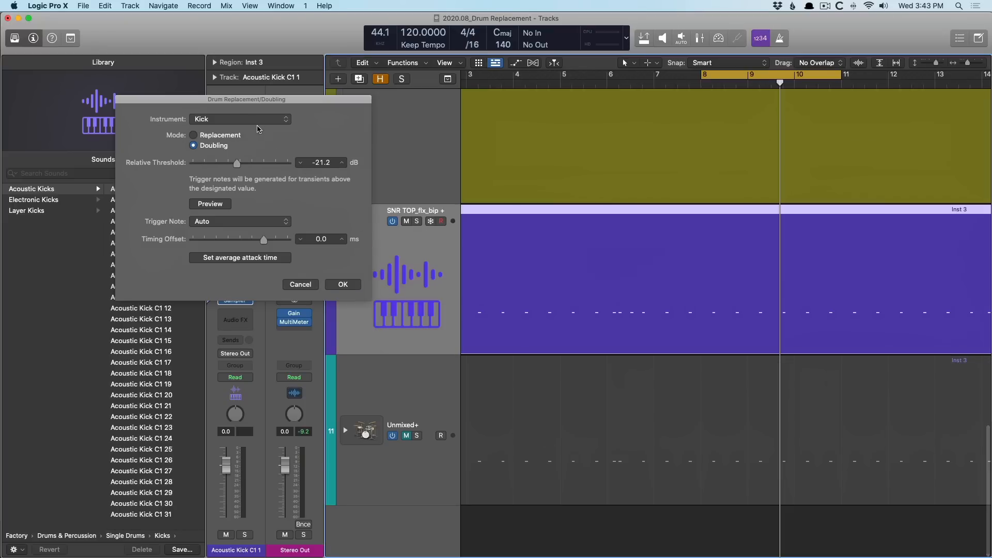
Set the instrument to other and examine the available trigger notes, closing the list without choosing a different note
click(261, 121)
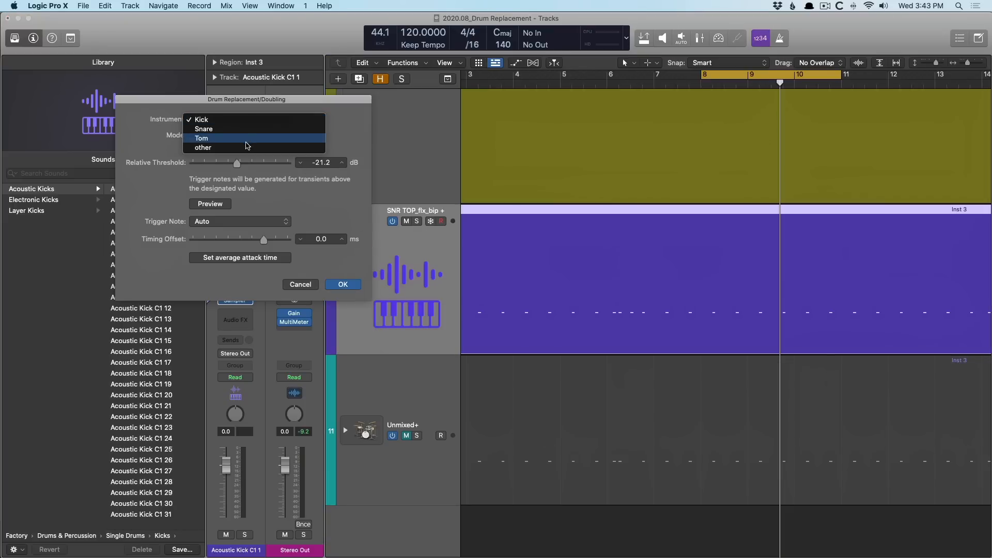
click(245, 148)
click(259, 222)
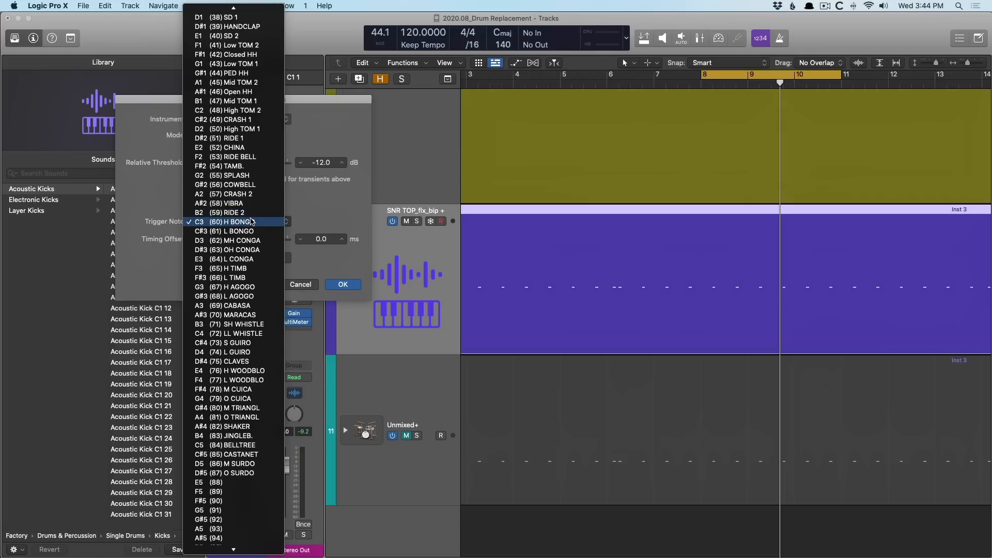
scroll(258, 207, up, 10)
scroll(257, 179, down, 3)
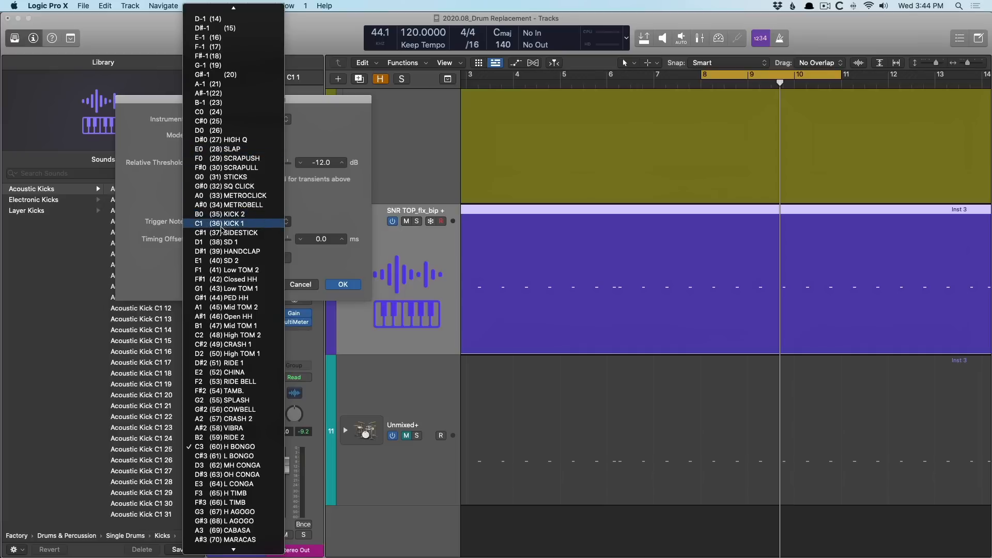
scroll(237, 230, down, 5)
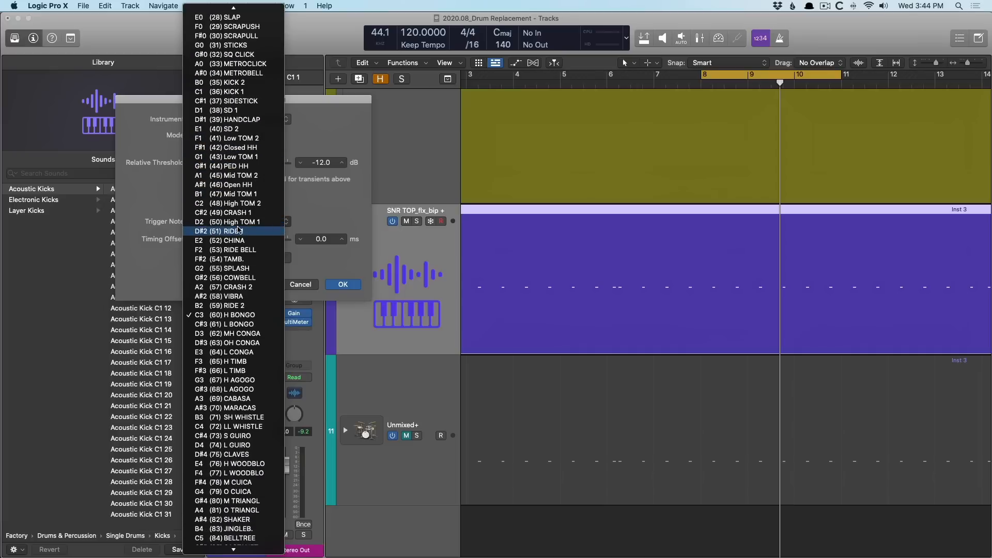
click(344, 128)
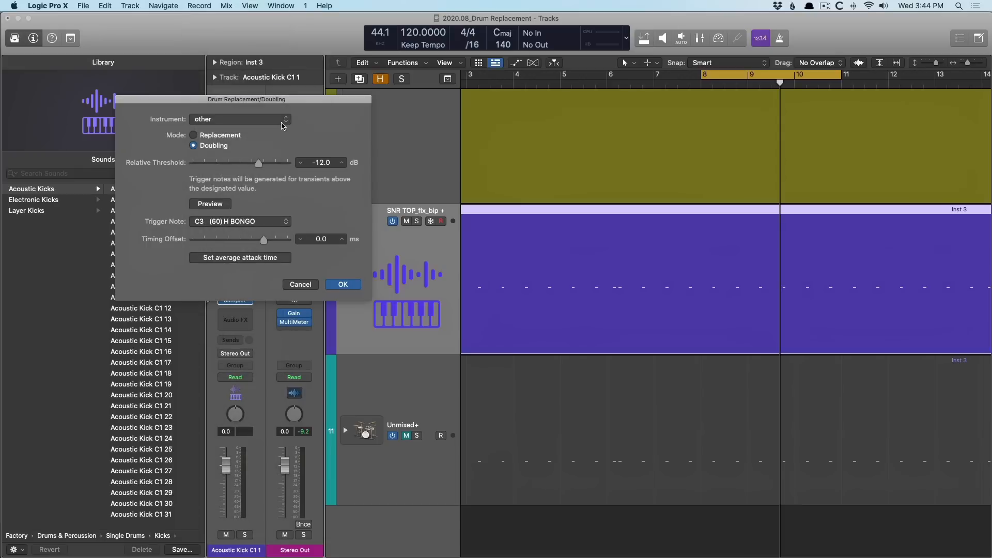
Set the doubling instrument back to Snare and keep the trigger note on Auto
click(282, 120)
click(248, 101)
click(243, 223)
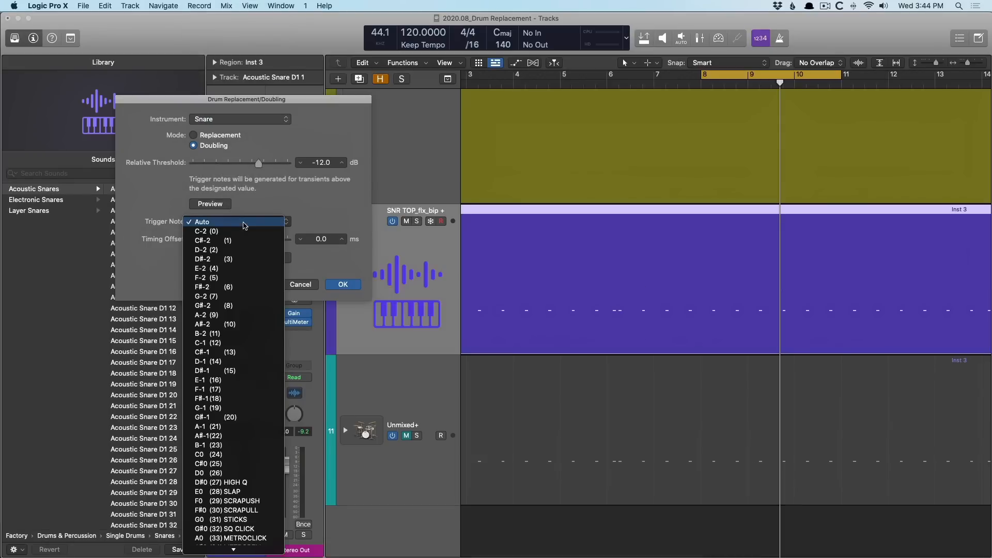
click(260, 220)
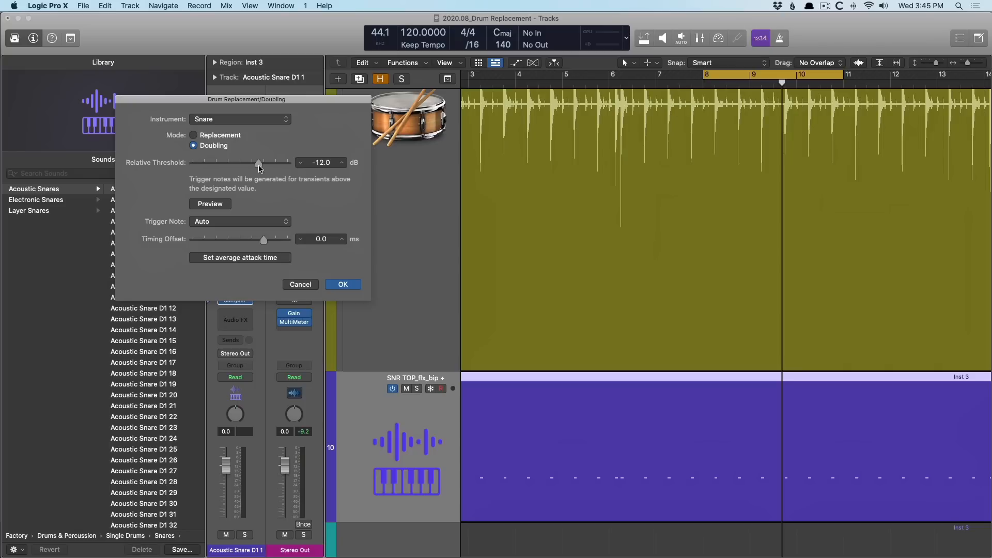
Try a lower relative threshold for the snare triggers and return it to -12.0 dB
drag(259, 168, 227, 165)
drag(227, 165, 260, 164)
Move the dialog clear of the Library, preview the doubling and audition Acoustic Snare D1 2 through D1 6 in order
drag(245, 99, 440, 266)
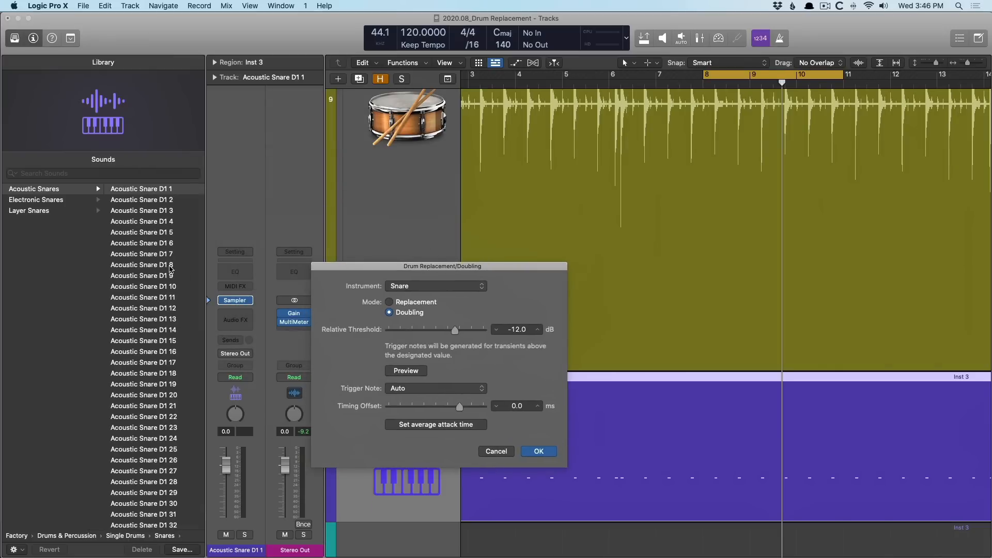
scroll(137, 305, down, 2)
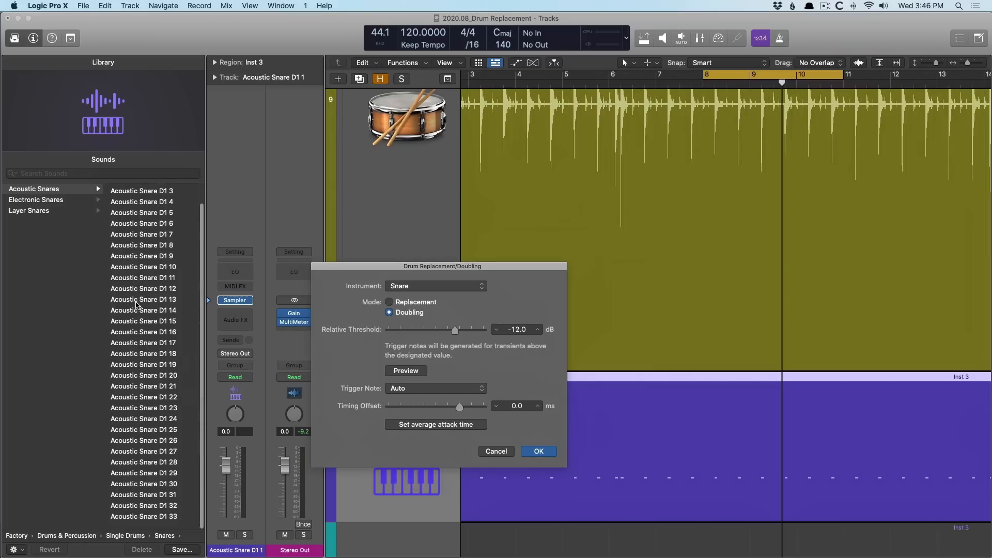
scroll(138, 305, up, 3)
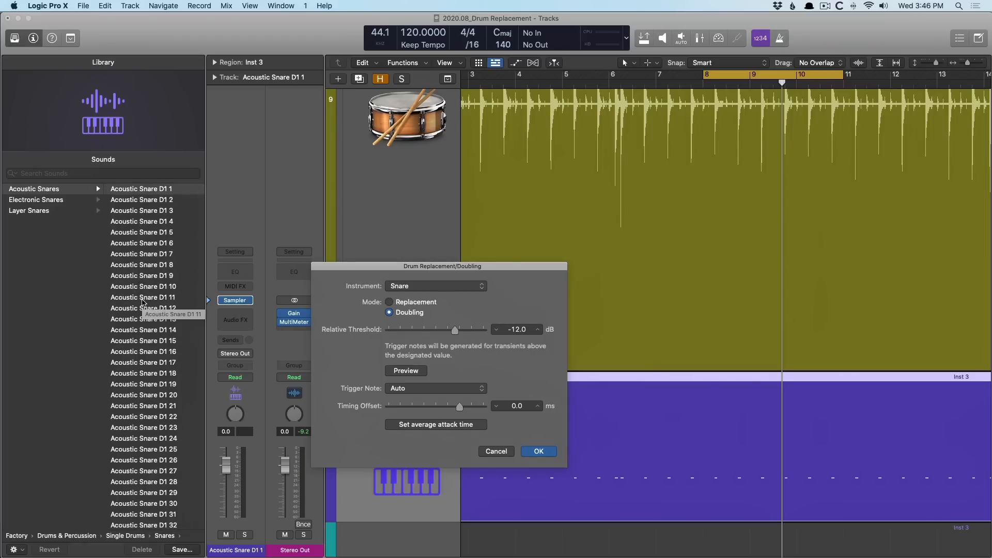
click(406, 371)
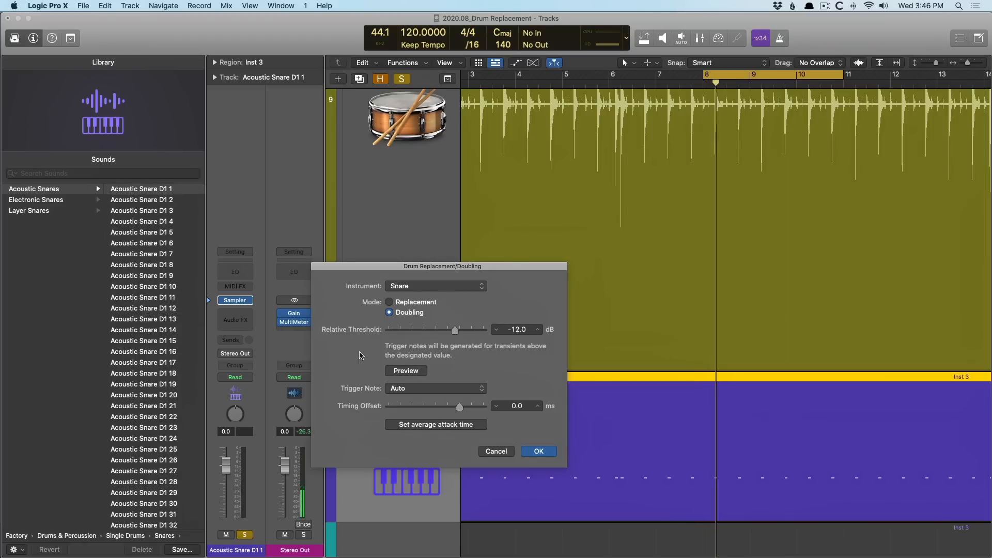
click(140, 199)
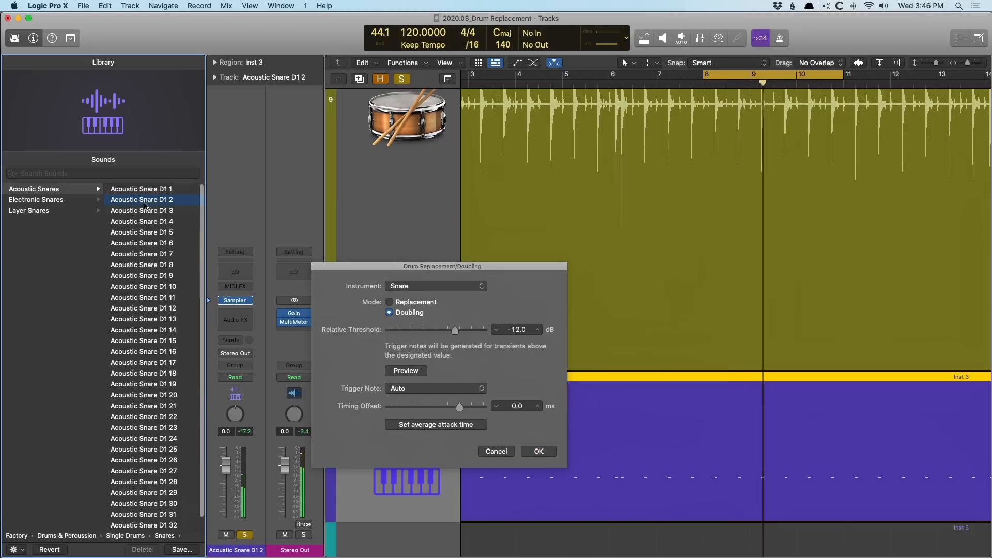
click(144, 212)
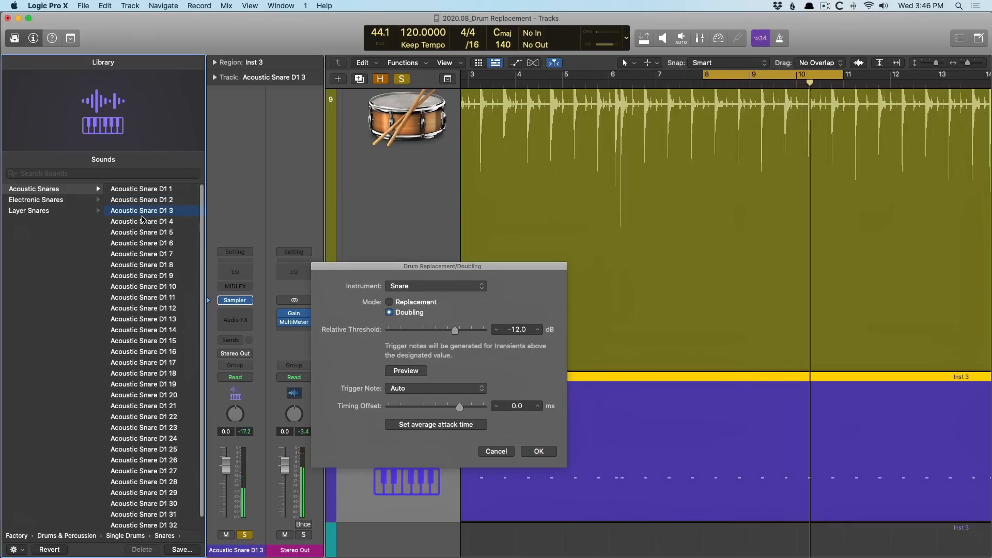
click(143, 222)
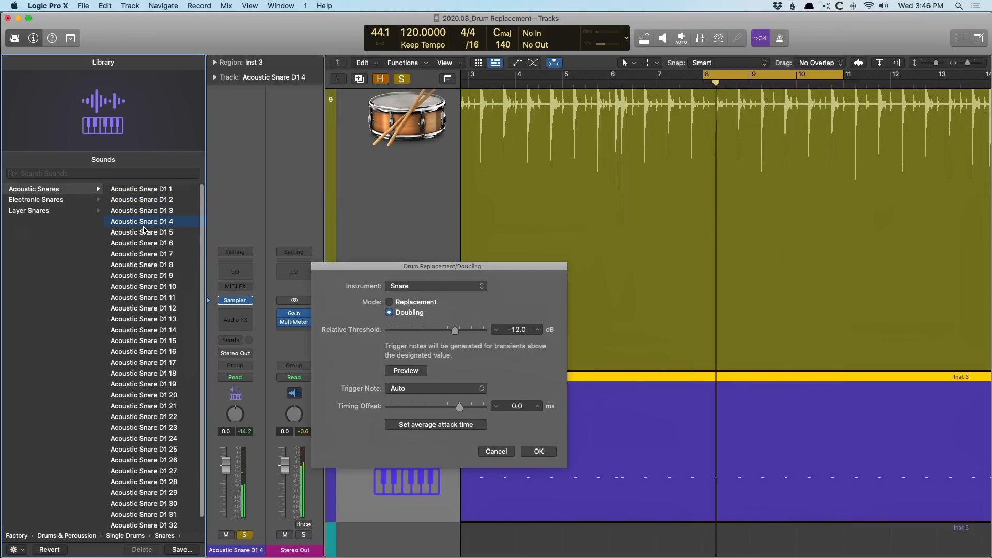
click(151, 233)
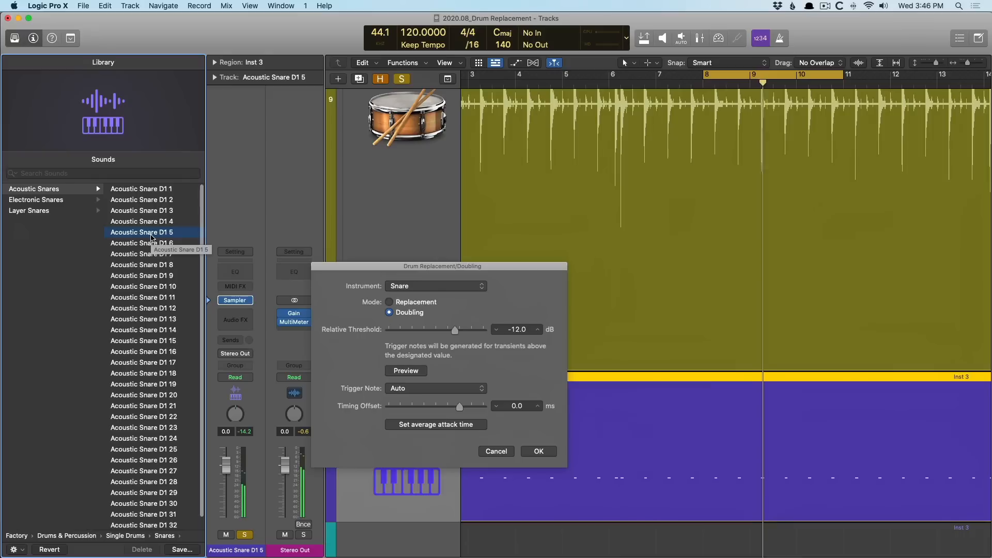
click(152, 243)
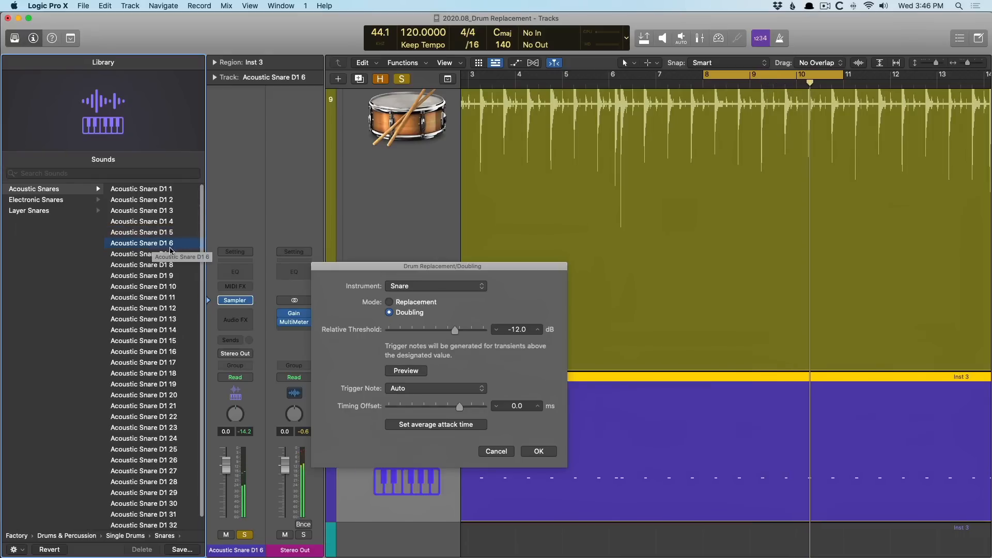
Stop the preview, apply the snare doubling and select the new SNR TOP_flx_bip + track
click(416, 370)
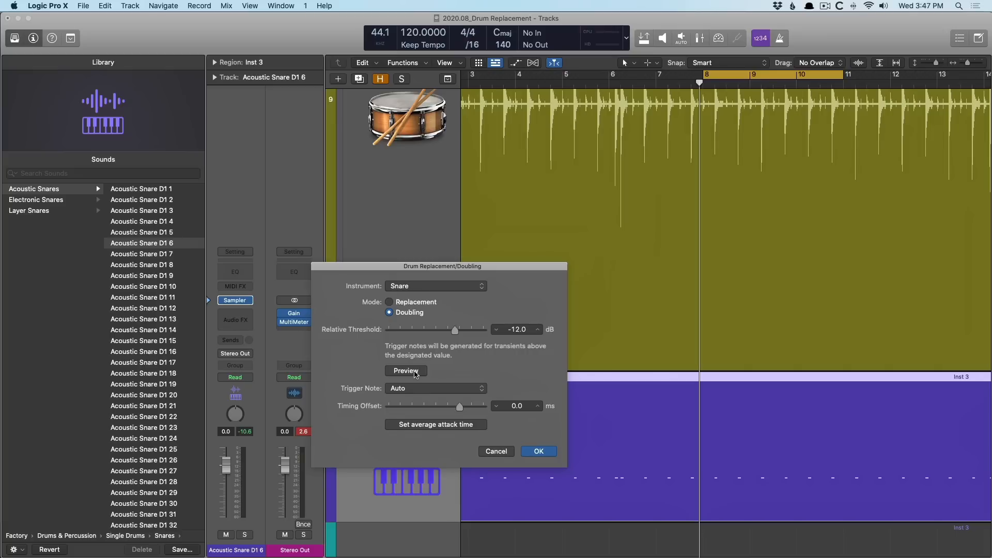
click(533, 453)
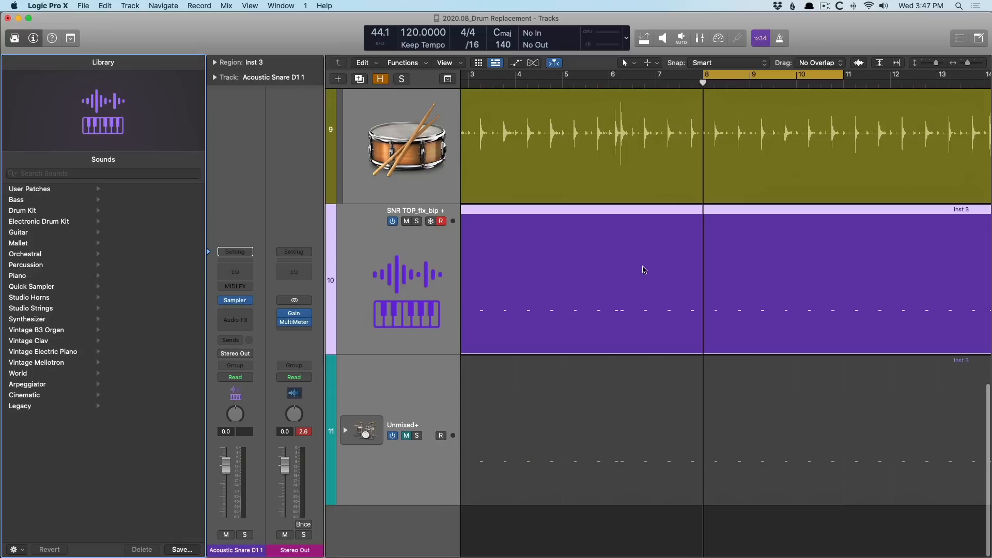
click(399, 268)
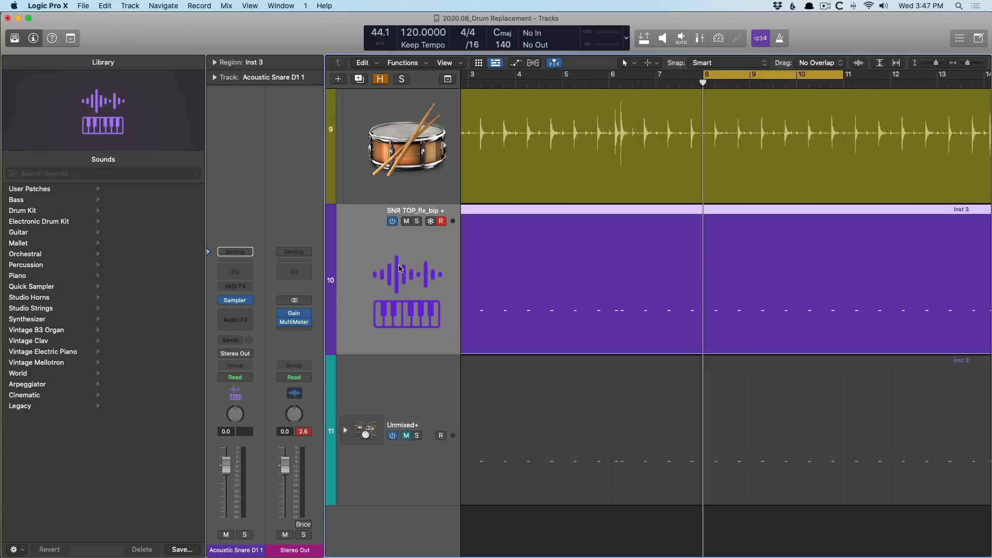
Load Drum Kit Designer on the doubled snare track and solo it together with the SNR TOP_flx_bip track
click(251, 300)
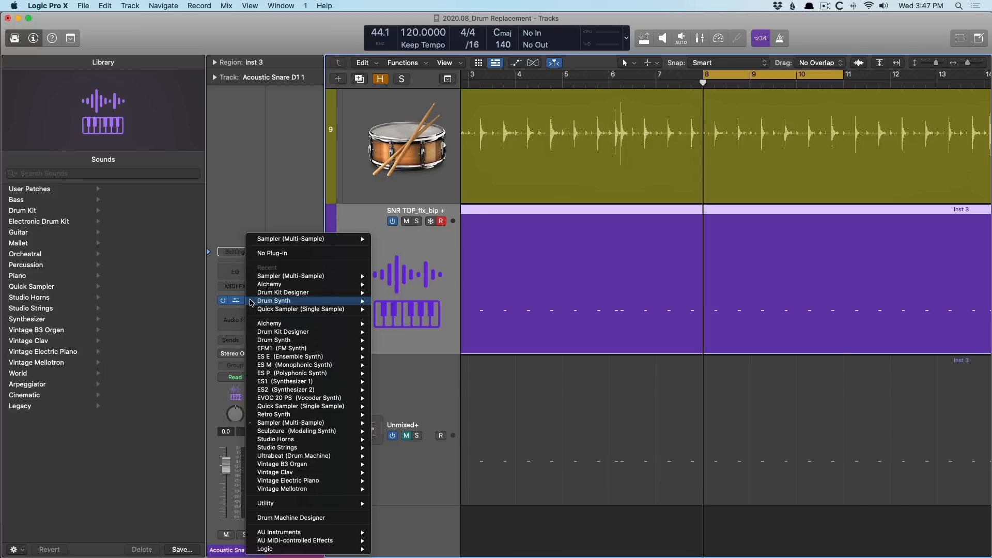
click(269, 331)
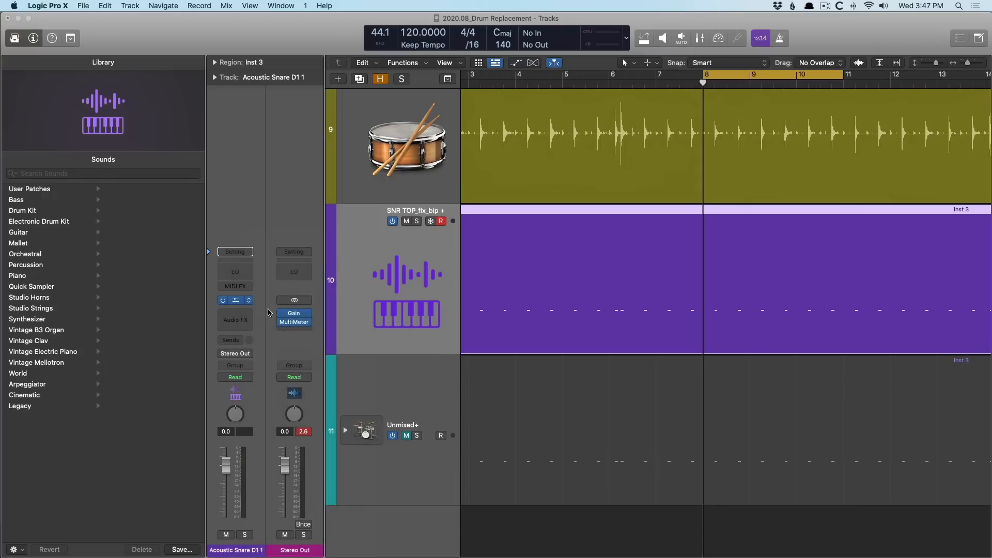
scroll(485, 323, up, 5)
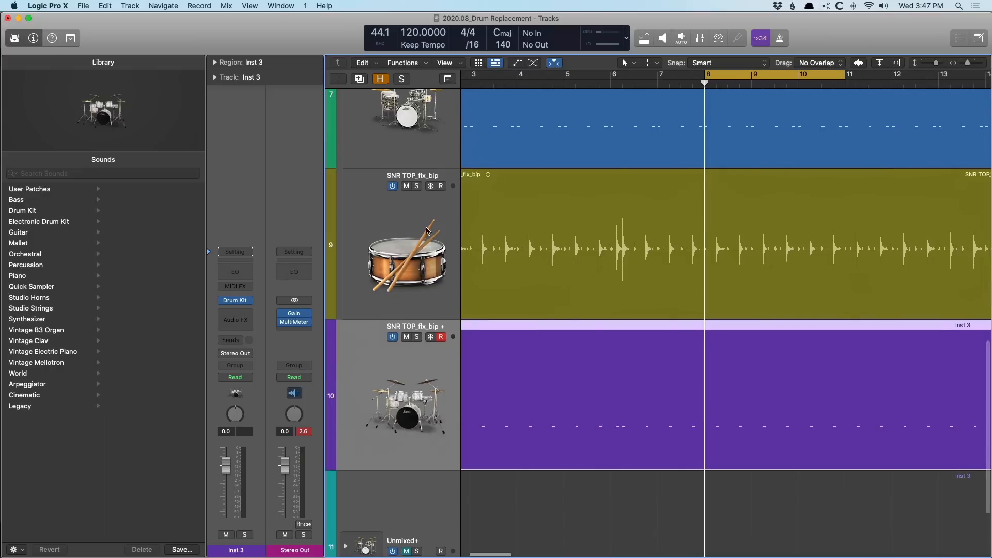
click(416, 186)
click(416, 336)
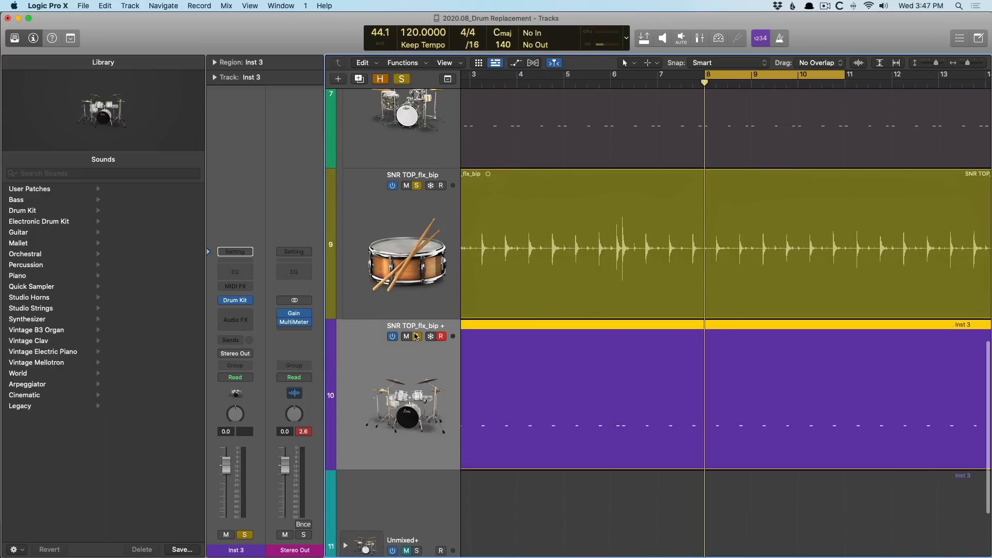
Move the Drum Kit Designer window clear of the regions, play the soloed tracks and bring up the SoCal snare's settings
key(v)
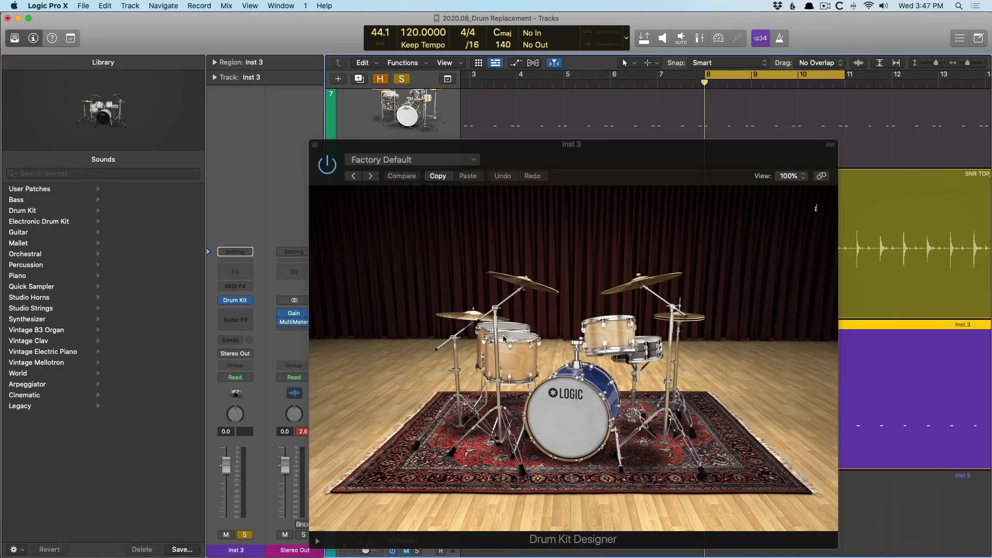
drag(629, 164, 392, 119)
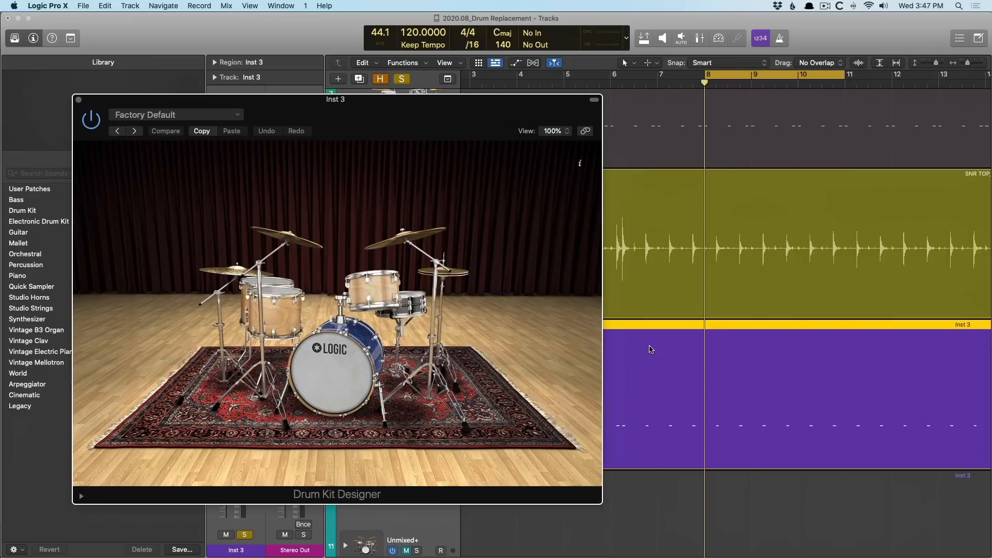
key(space)
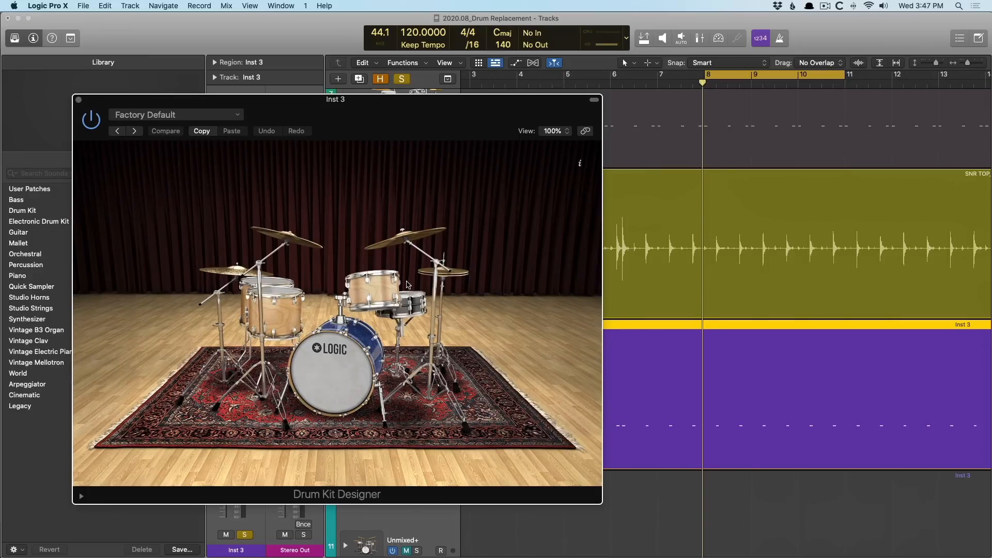
click(409, 310)
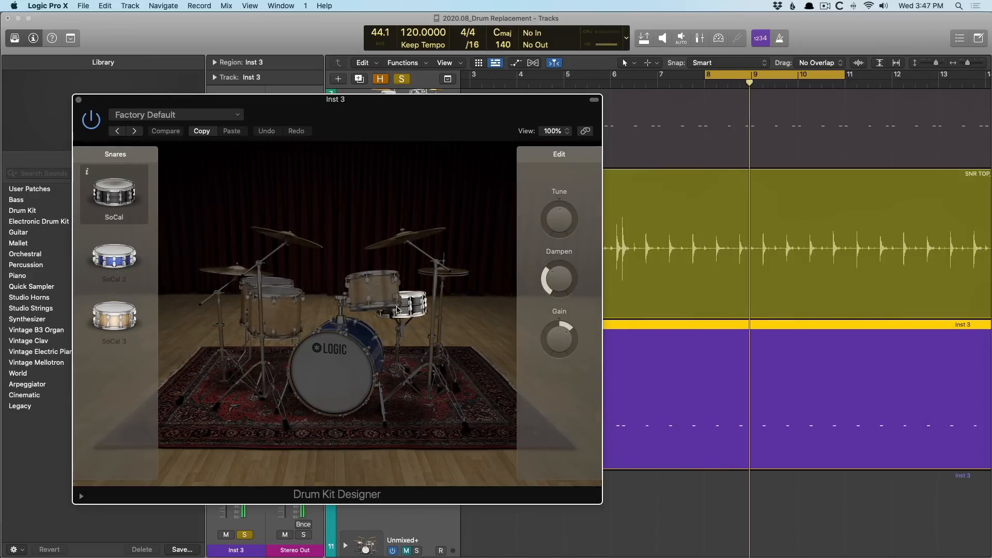
key(v)
key(v)
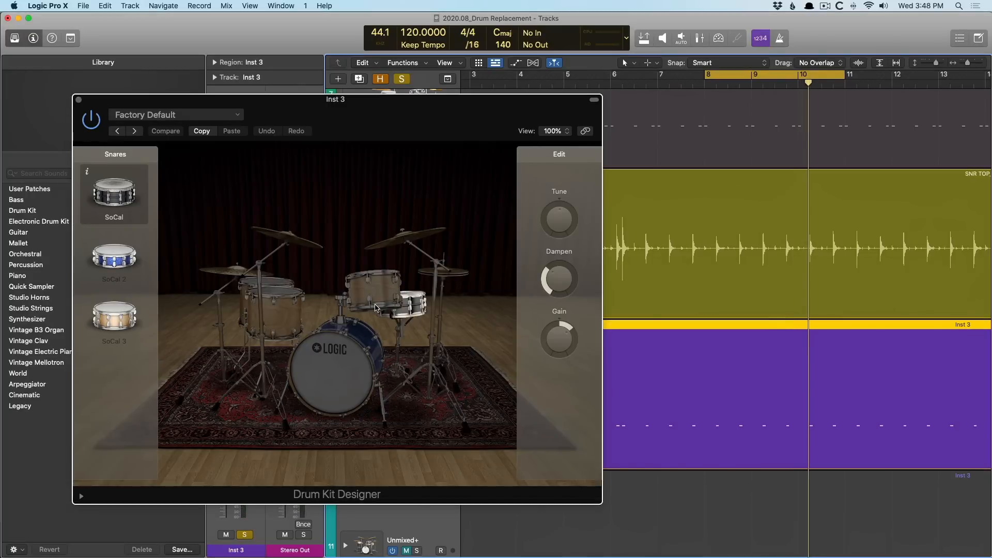
Hide the instrument window and load the Unmixed+ producer kit from the Drum Kit sounds onto the doubled snare track
key(v)
click(140, 406)
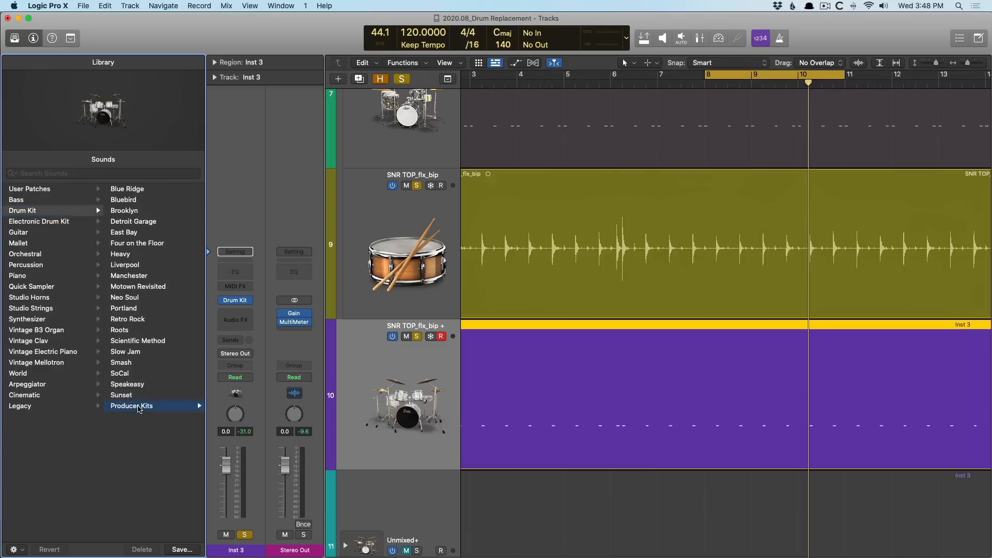
scroll(149, 315, down, 1)
scroll(149, 314, up, 1)
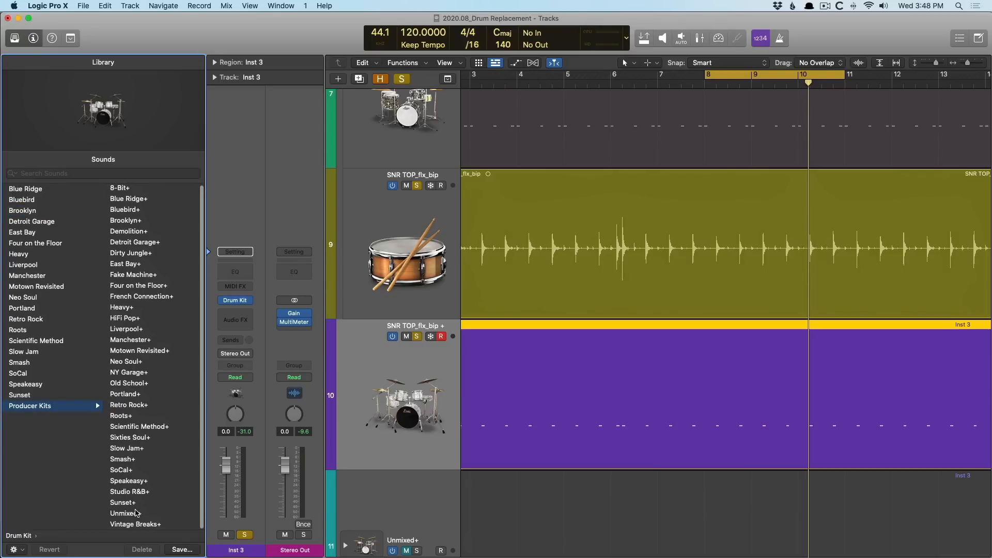
click(135, 513)
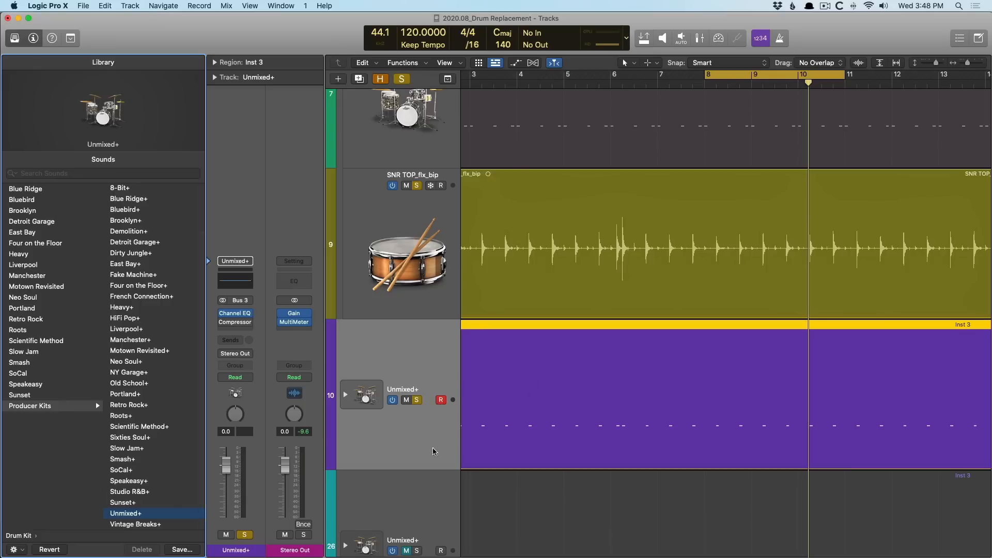
Expand the new Unmixed+ stack, open Drum Kit Designer on its Overheads track and close the Channel EQ window
click(346, 395)
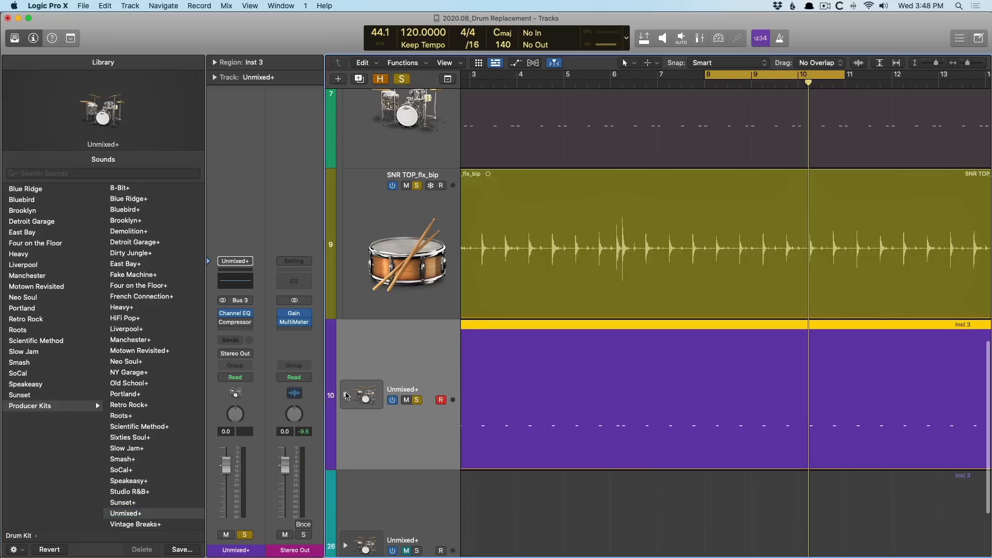
click(345, 395)
scroll(372, 454, down, 3)
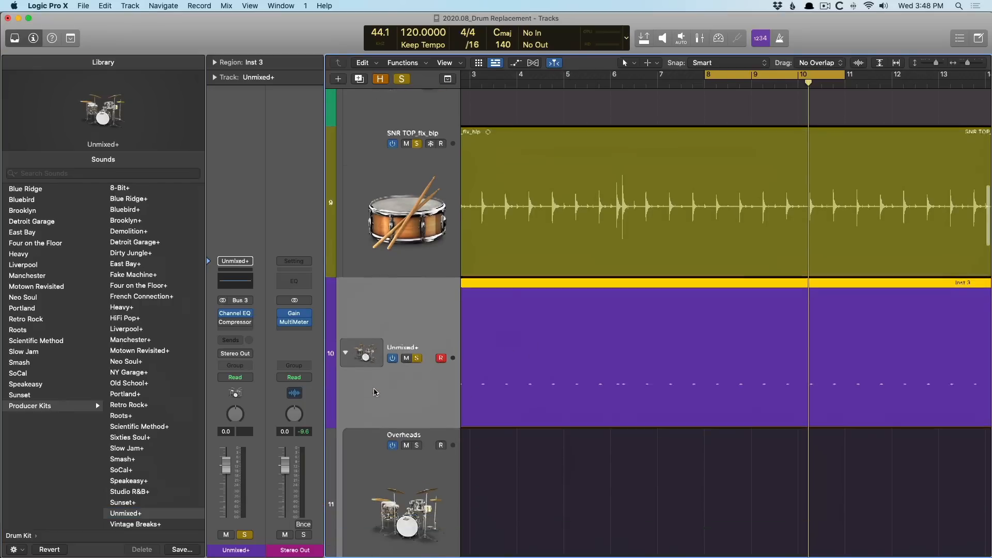
click(374, 427)
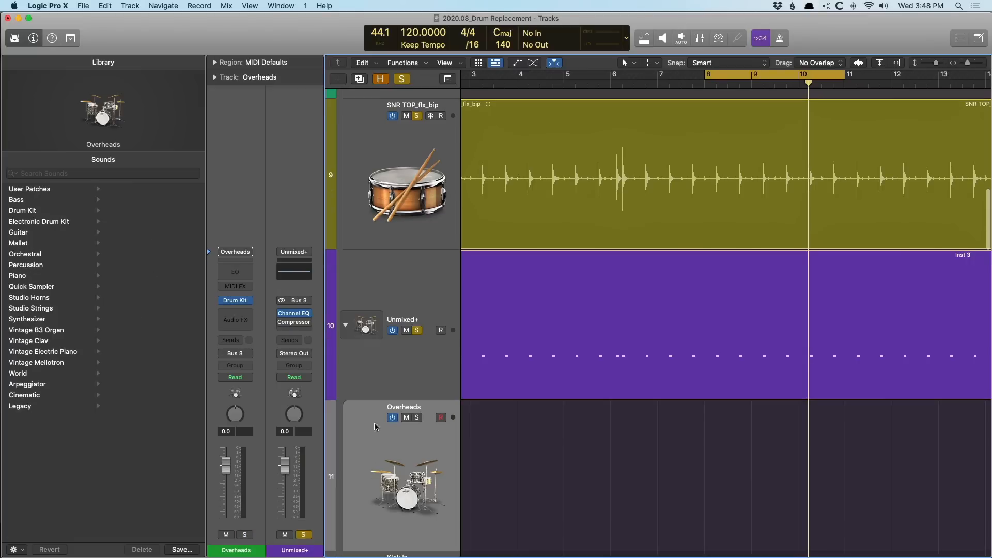
click(237, 301)
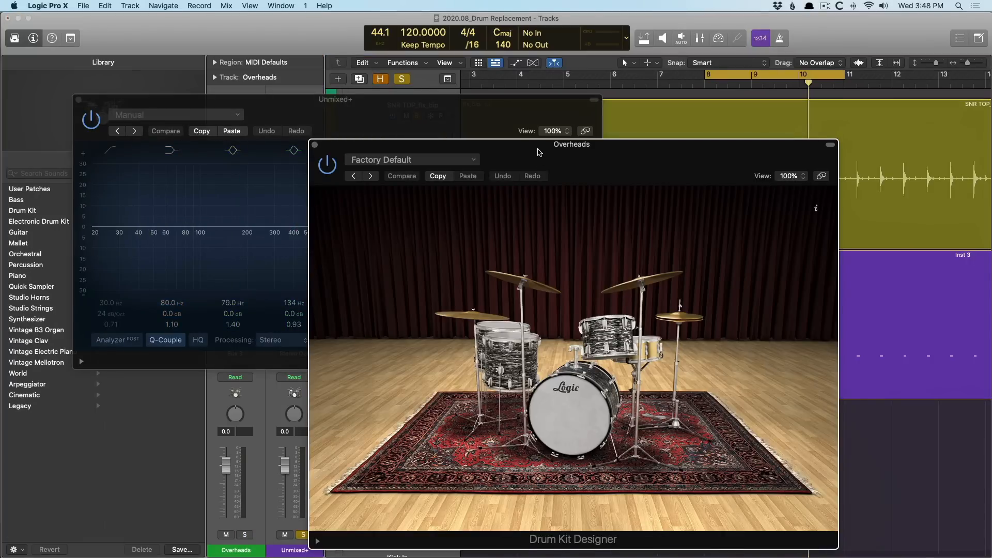
drag(537, 152, 466, 141)
click(78, 100)
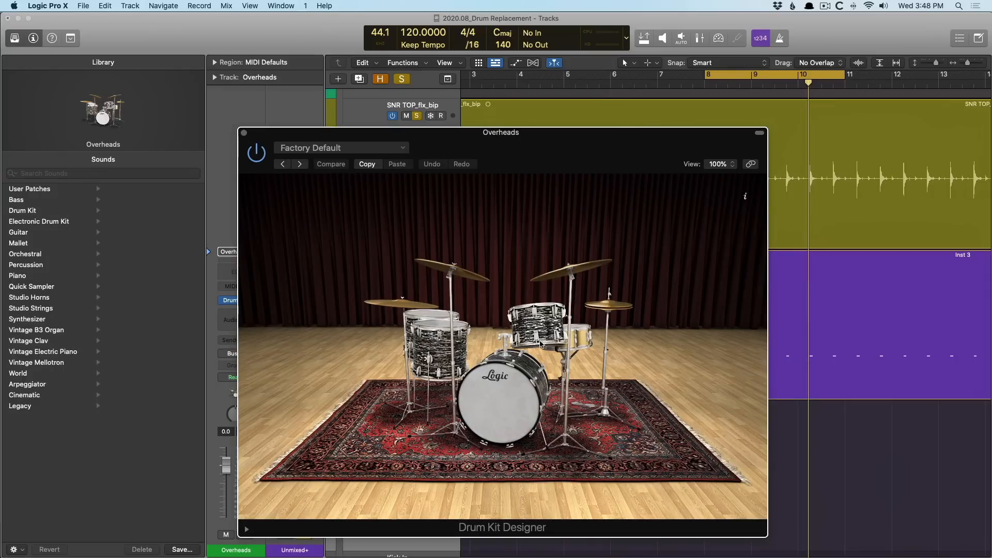
Audition the Black Brass, Classic Chrome, Heavy Brass and Modern Bubinga snares in the kit, and choose Muted Brass
click(575, 342)
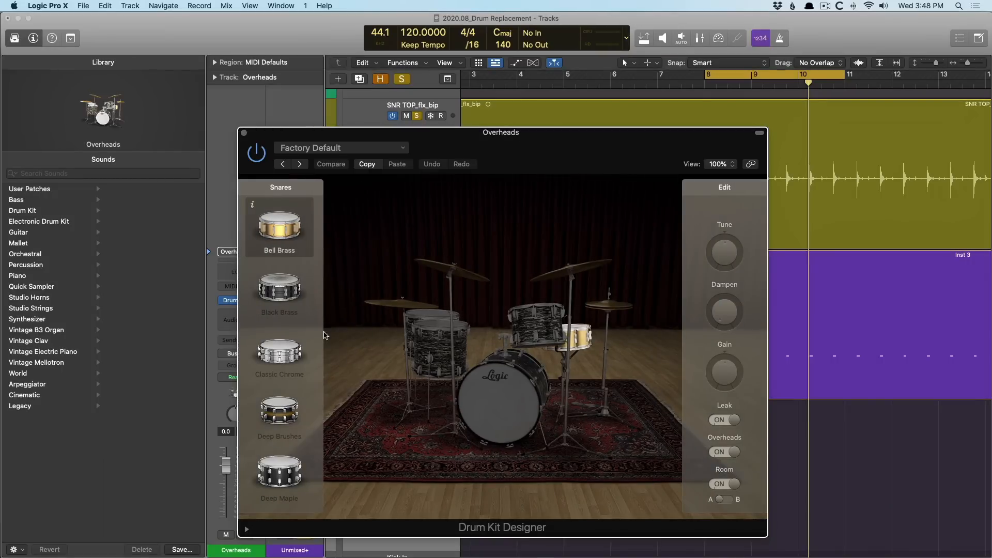
click(282, 286)
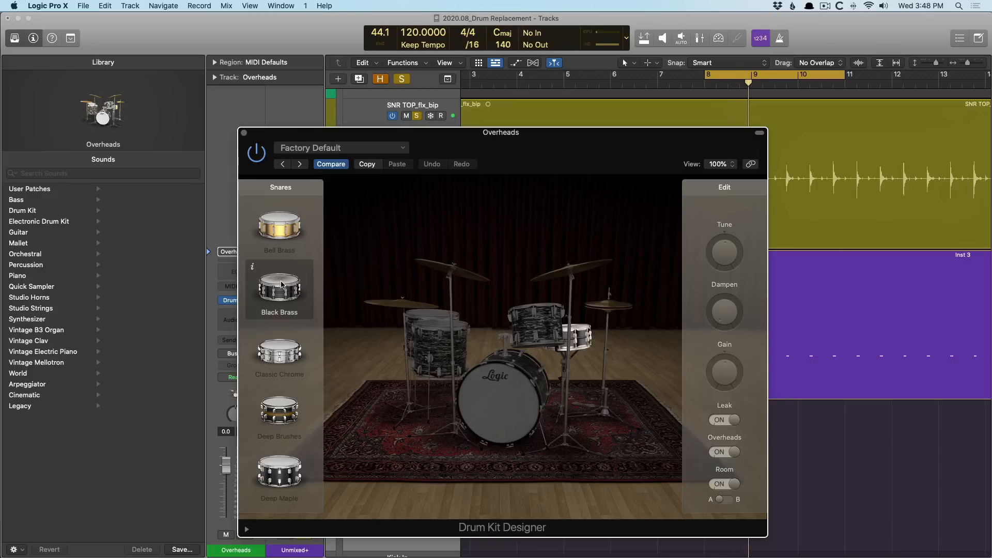
click(281, 356)
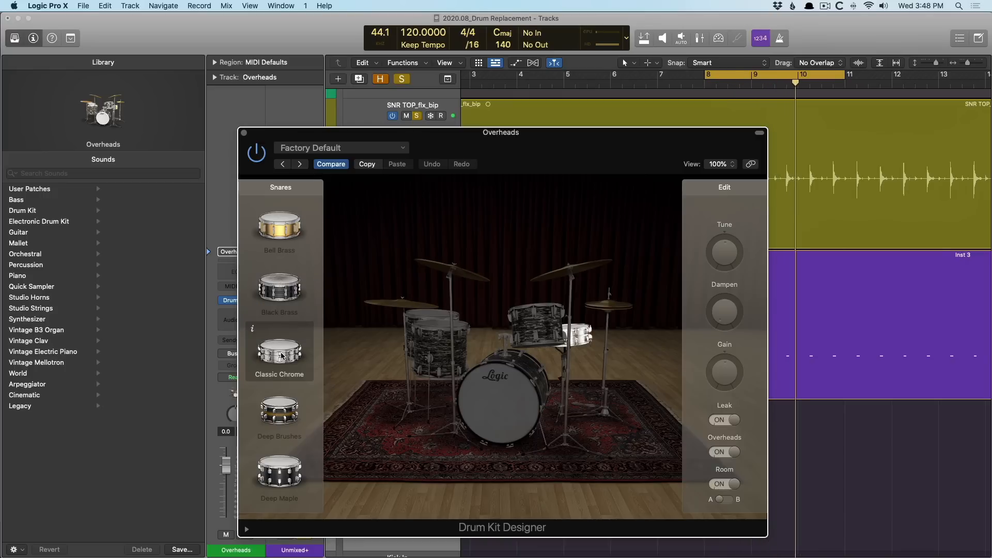
scroll(278, 404, down, 3)
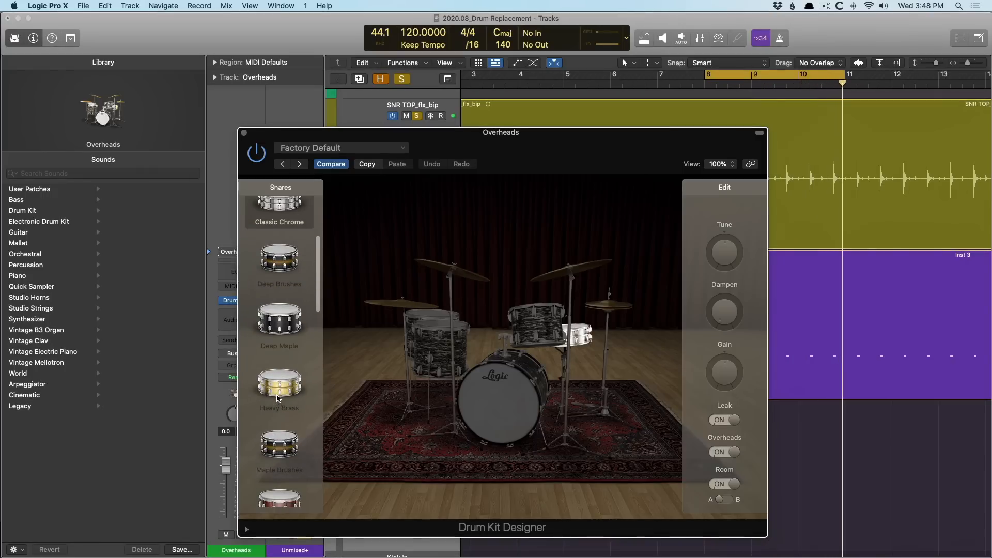
click(279, 405)
scroll(281, 382, down, 2)
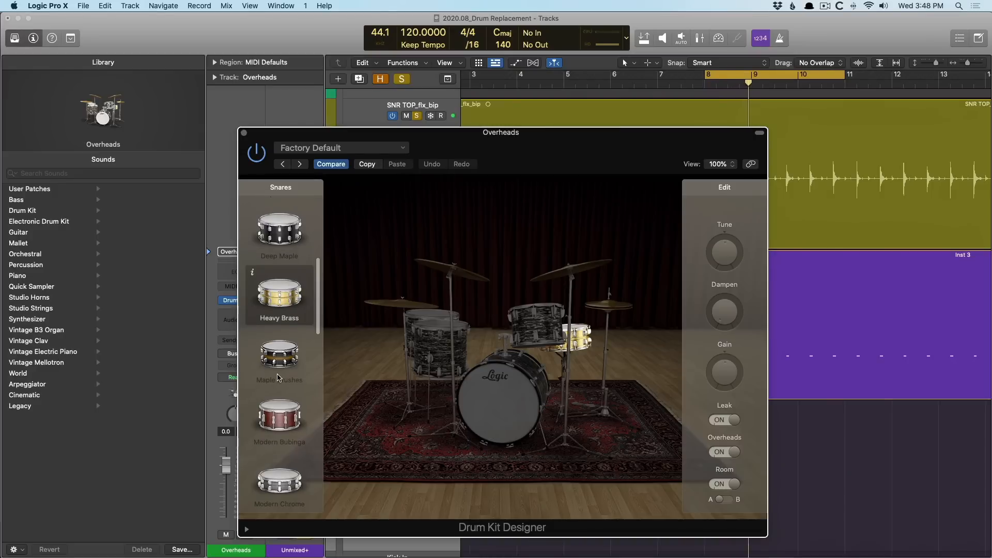
click(279, 417)
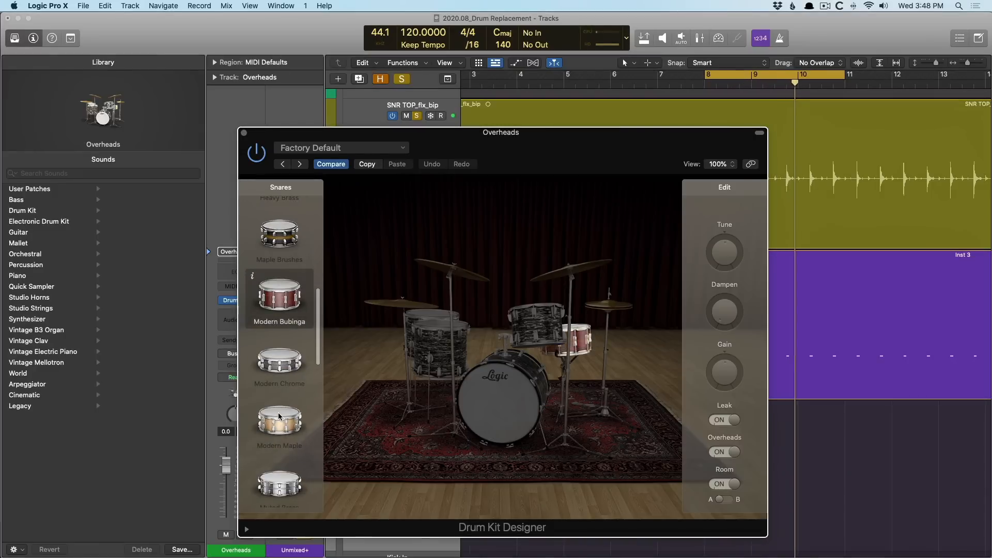
scroll(280, 448, down, 3)
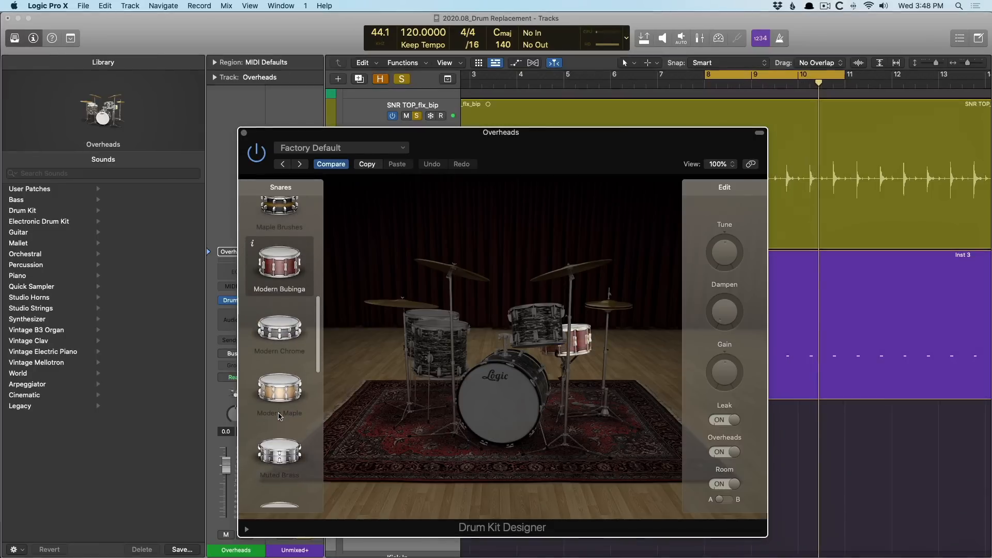
click(280, 448)
scroll(284, 424, down, 1)
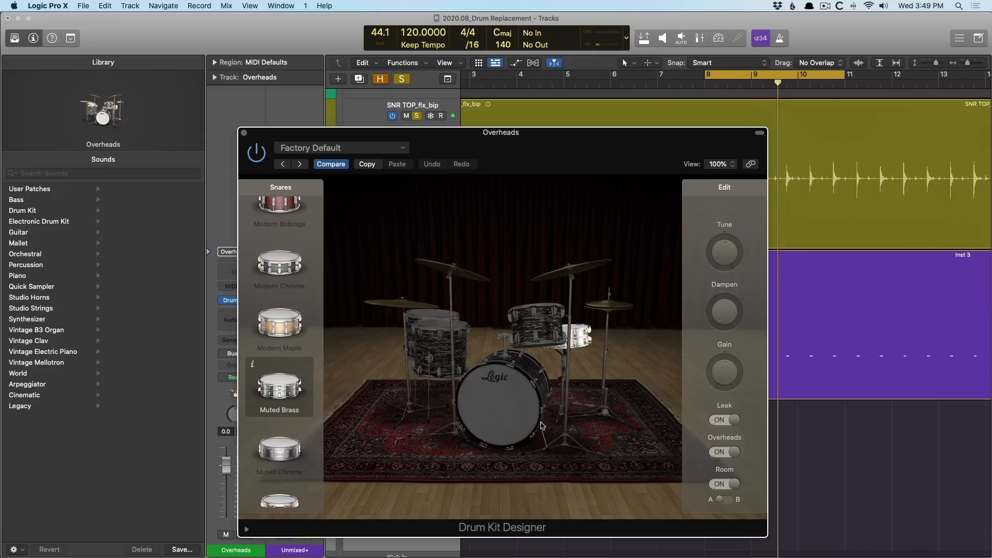
Turn off Leak, Overheads and Room for the Muted Brass snare and close the Drum Kit Designer window
click(724, 421)
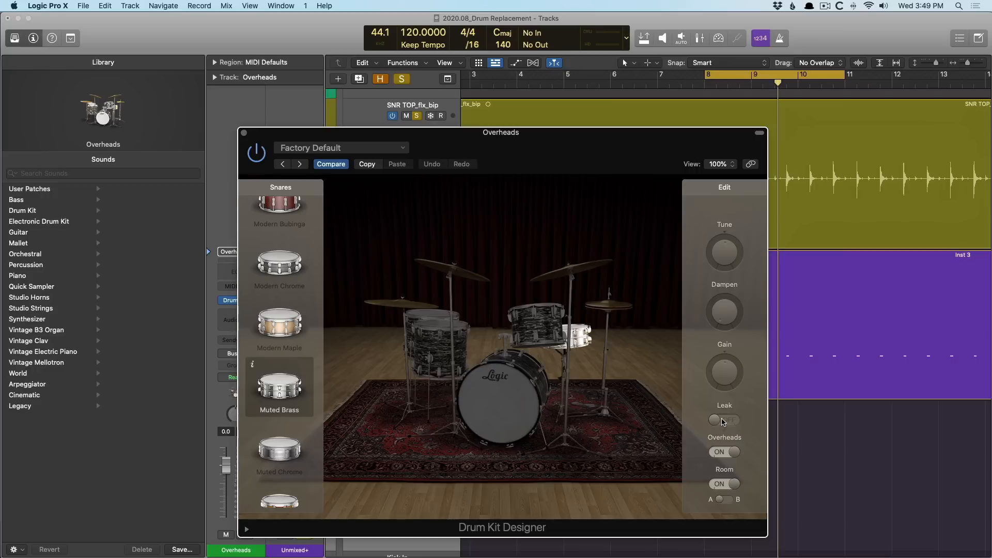
click(722, 452)
click(719, 486)
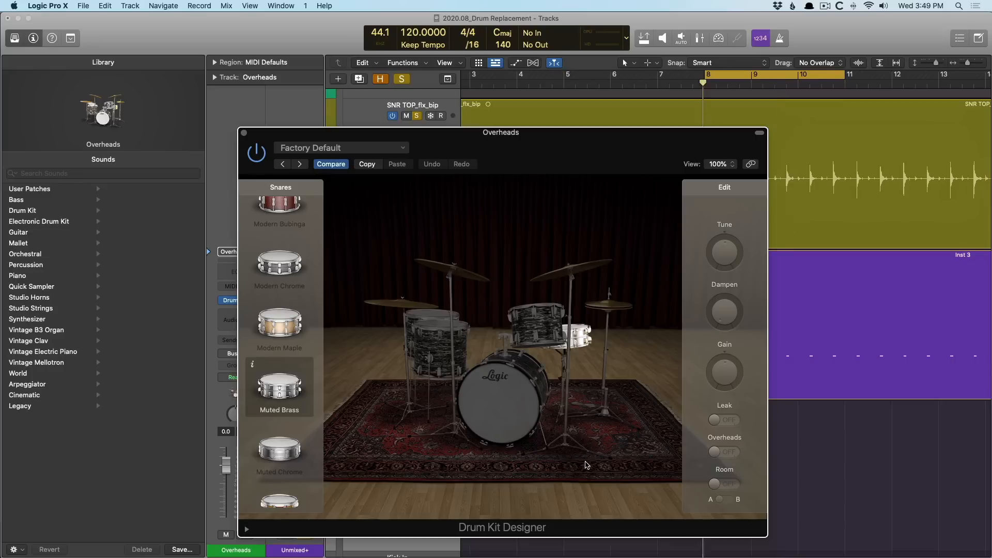
drag(525, 156, 665, 147)
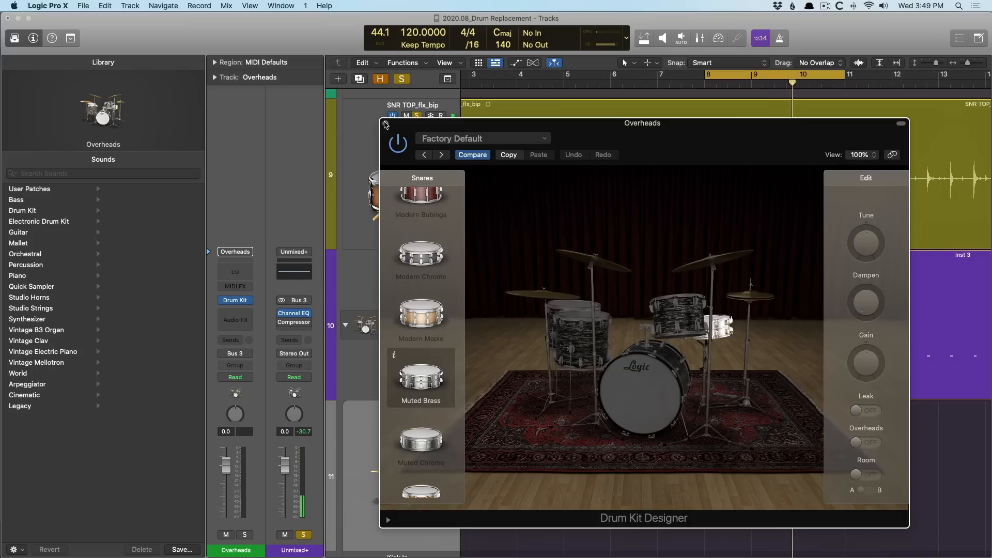
click(386, 124)
Open the Unmixed+ track's Inst 3 region in the Piano Roll, select all notes and set their velocity to 59 during playback
double_click(547, 275)
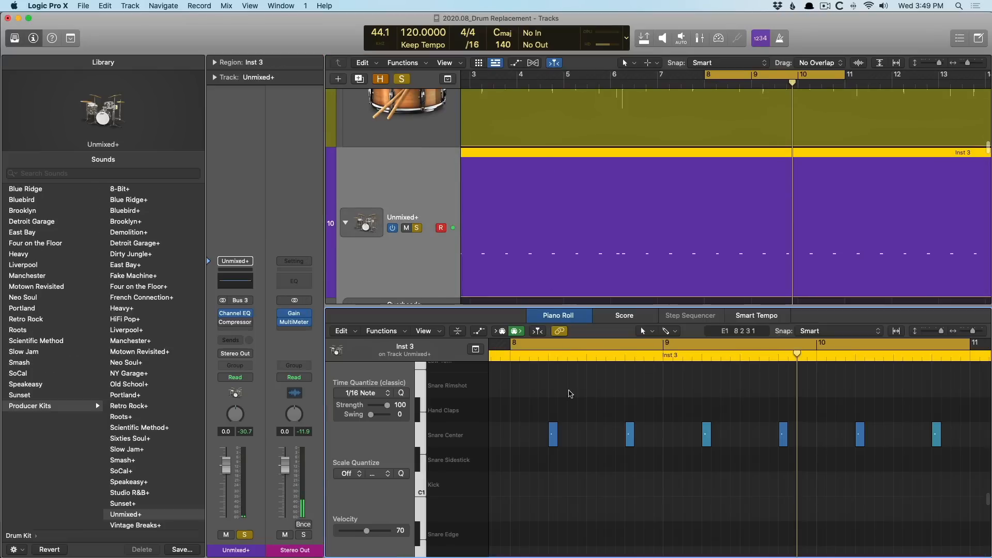
key(super+a)
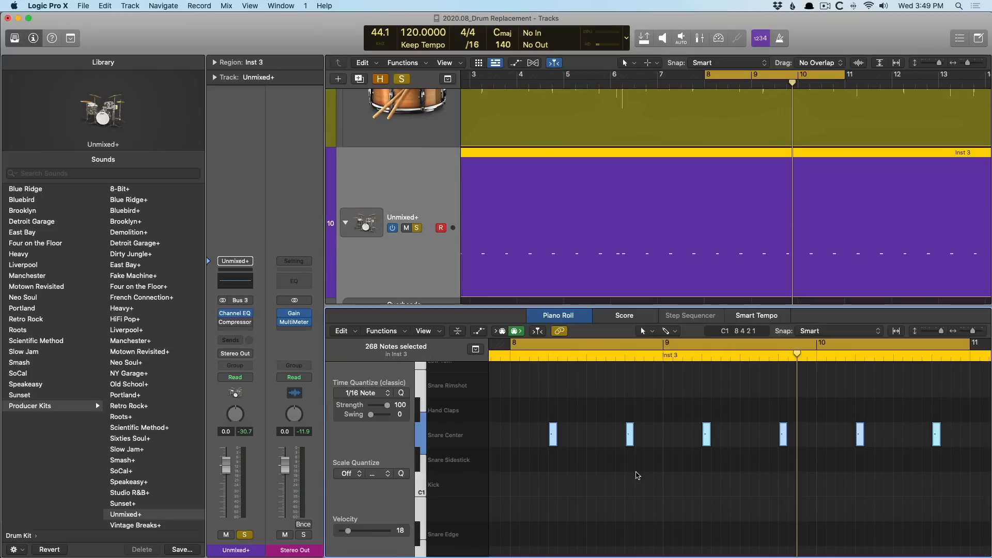
key(z)
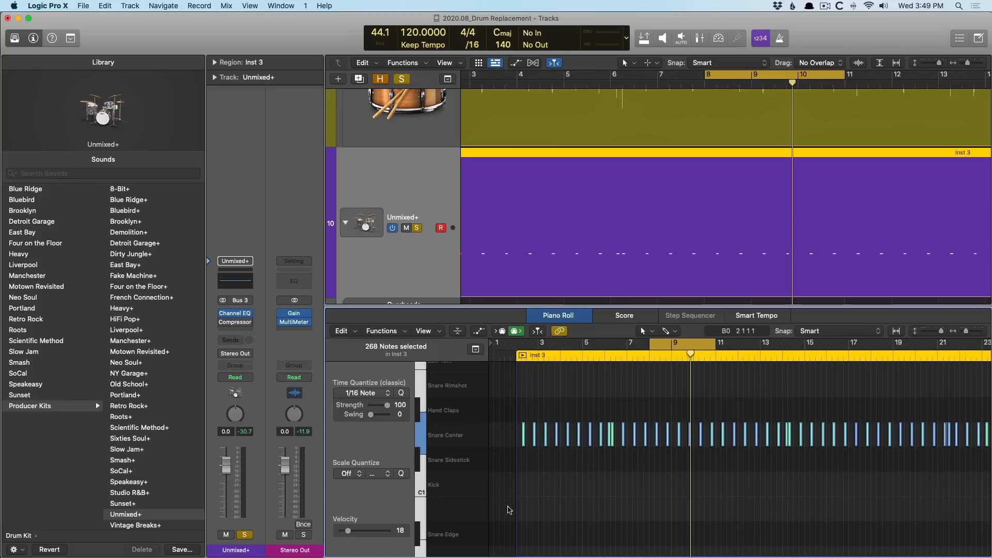
mouse_move(347, 534)
mouse_down()
mouse_move(399, 524)
mouse_move(367, 536)
mouse_up()
key(space)
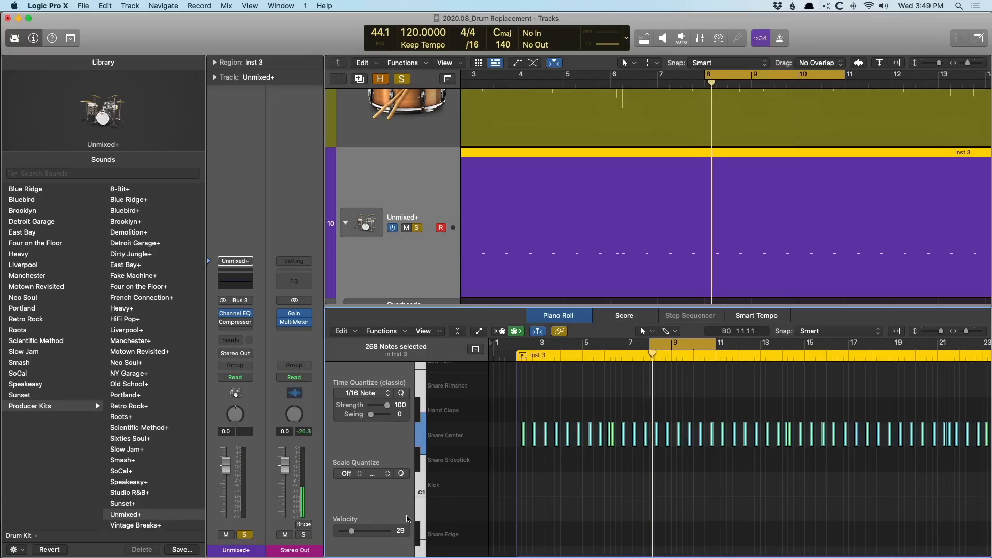
drag(351, 533, 363, 531)
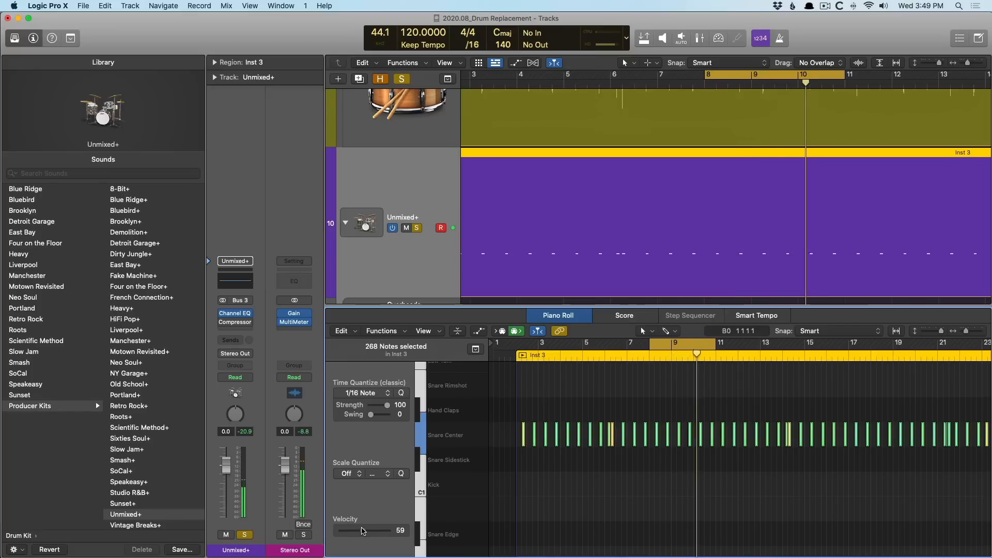
Close the Piano Roll and lower the Unmixed+ track's volume to -12.0 dB
key(e)
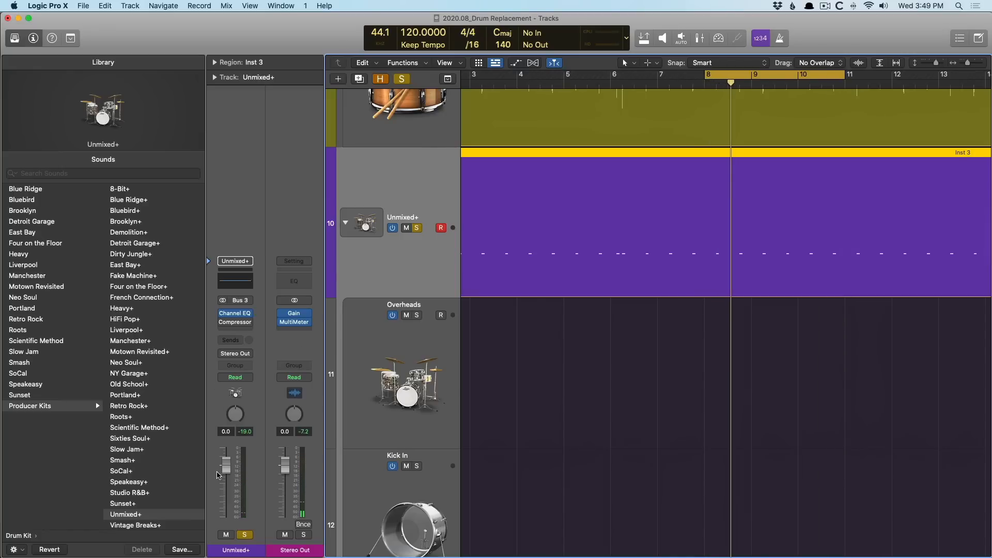
drag(228, 466, 226, 494)
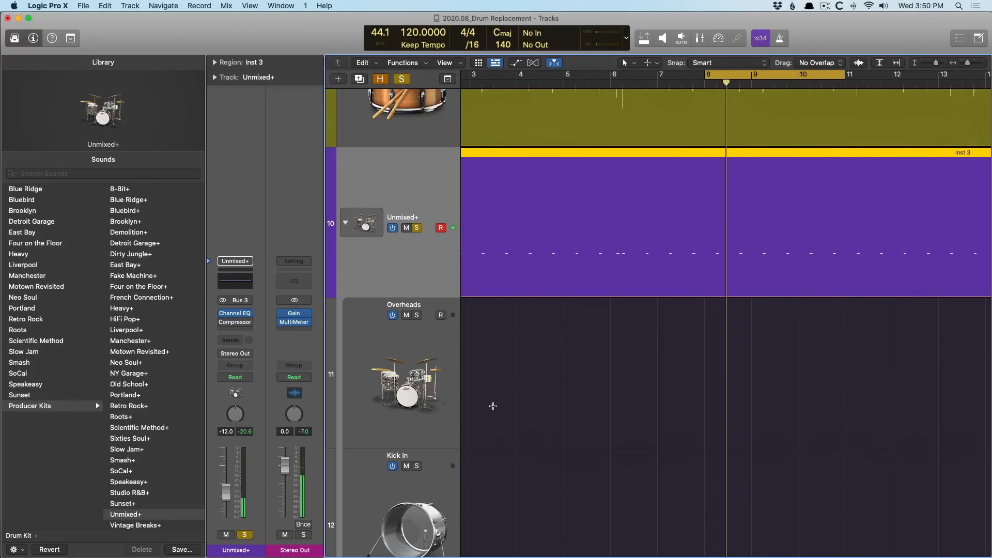
Look through the Unmixed+ stack's subtracks from Overheads to Hand Claps, selecting Snare Bottom and Snare Top
ctrl+alt+click(509, 413)
click(438, 463)
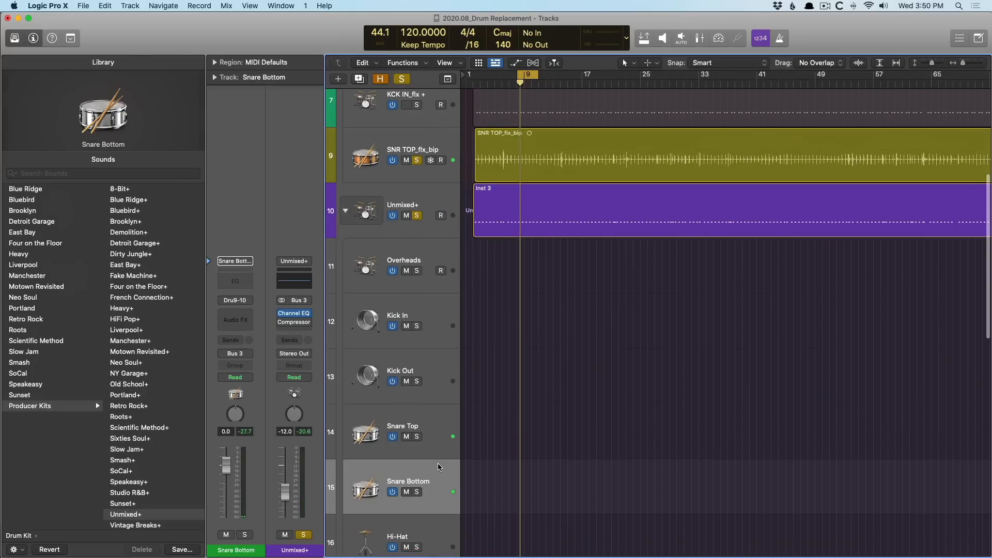
click(430, 431)
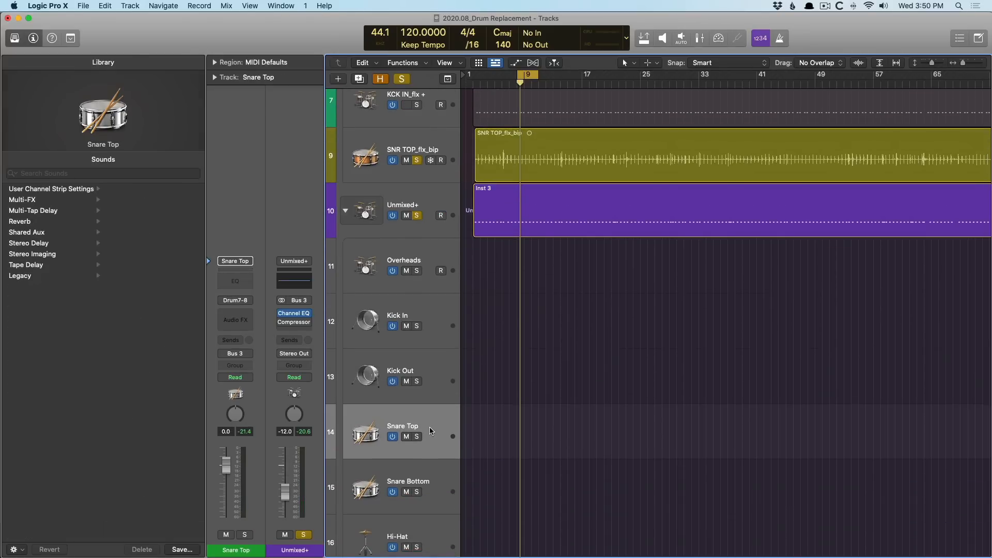
scroll(374, 399, down, 15)
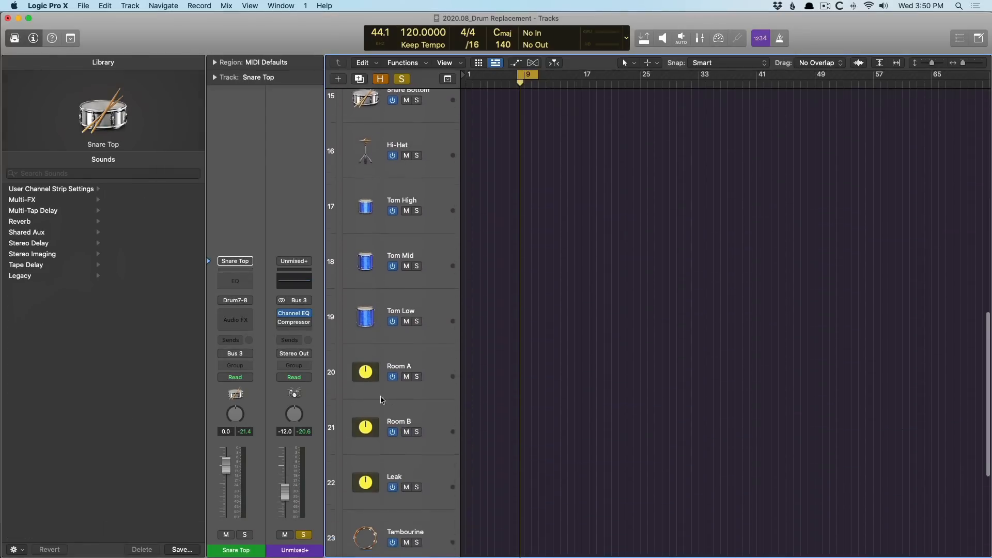
scroll(404, 467, down, 1)
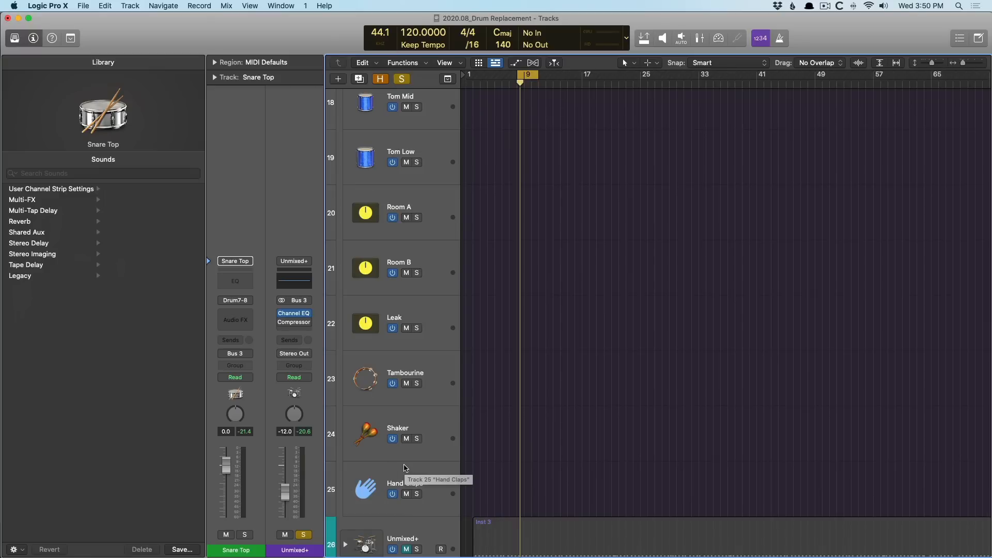
Collapse the Unmixed+ track stack, unsolo the snare top and Unmixed+ tracks, and play the full drum mix
key(z)
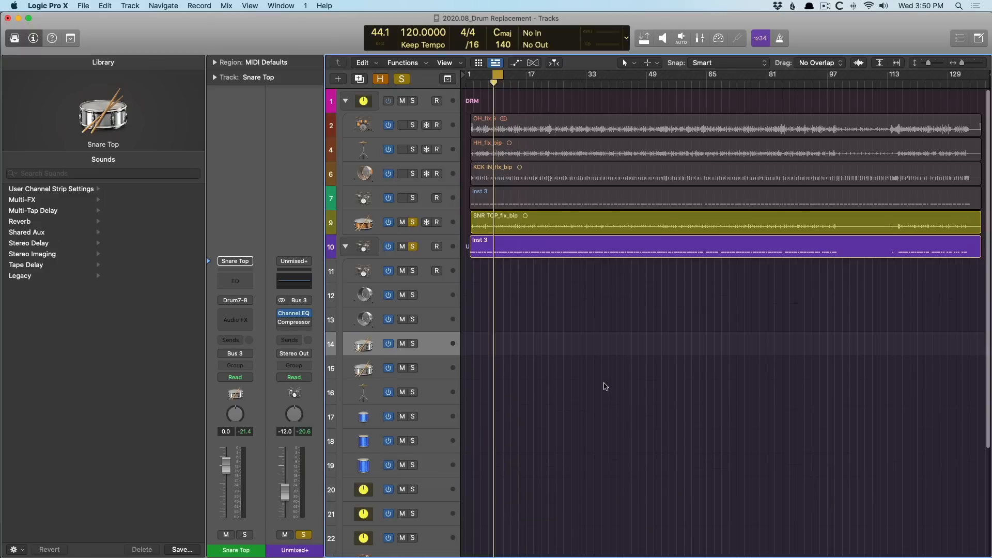
click(345, 247)
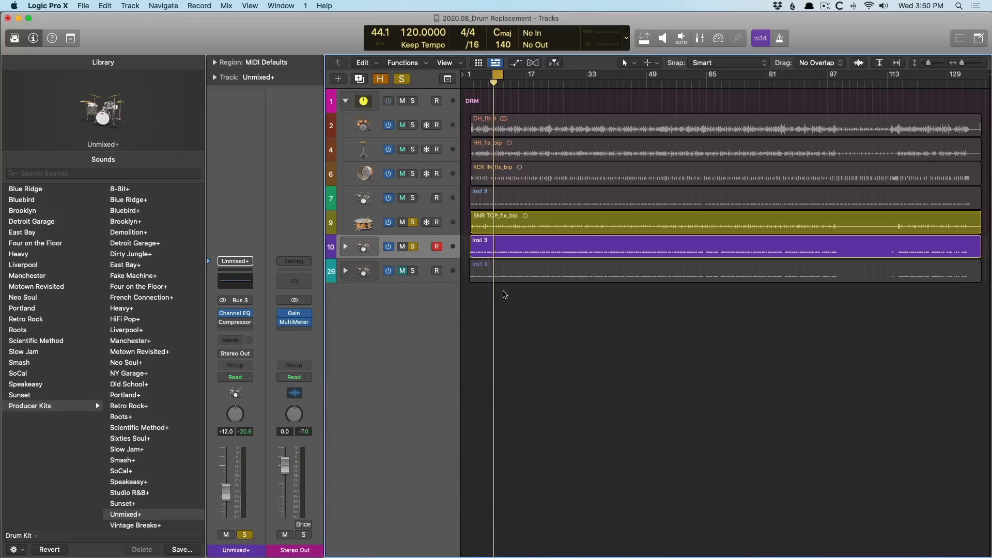
click(412, 247)
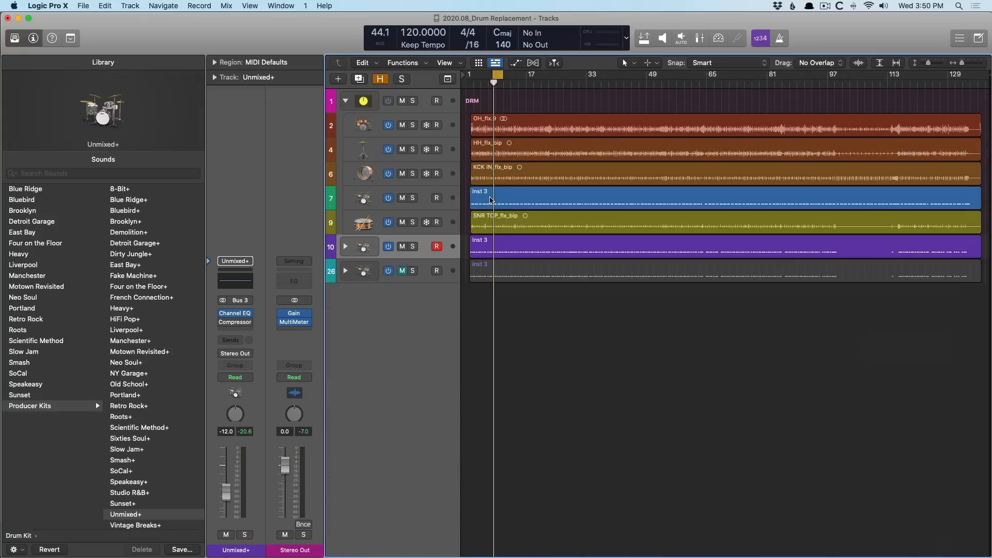
key(space)
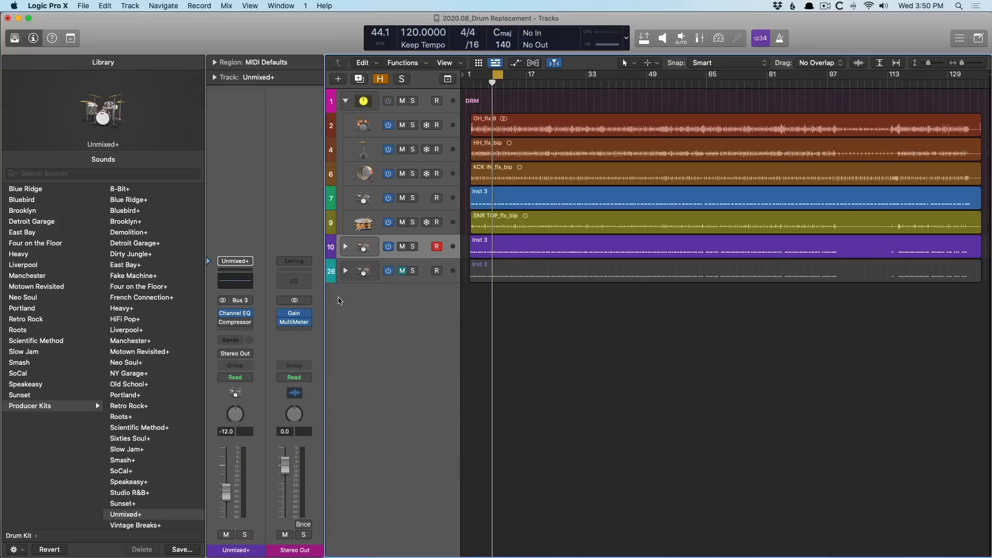
In the Unmixed+ track's Channel EQ, enable the Analyzer, boost 156 Hz by 4.1 dB and cut 3000 Hz by 2.7 dB
click(235, 313)
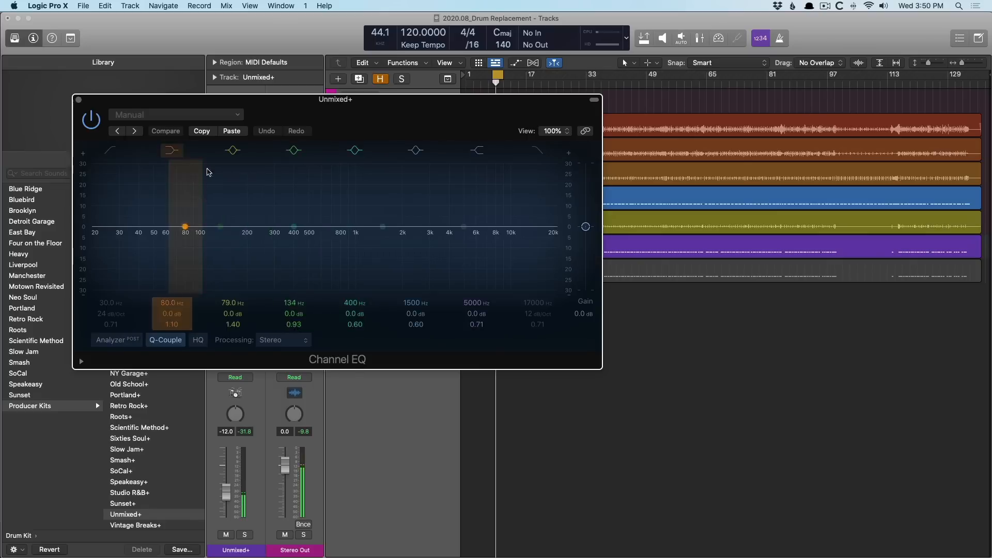
click(111, 340)
drag(268, 99, 367, 152)
drag(318, 279, 328, 269)
drag(480, 279, 528, 287)
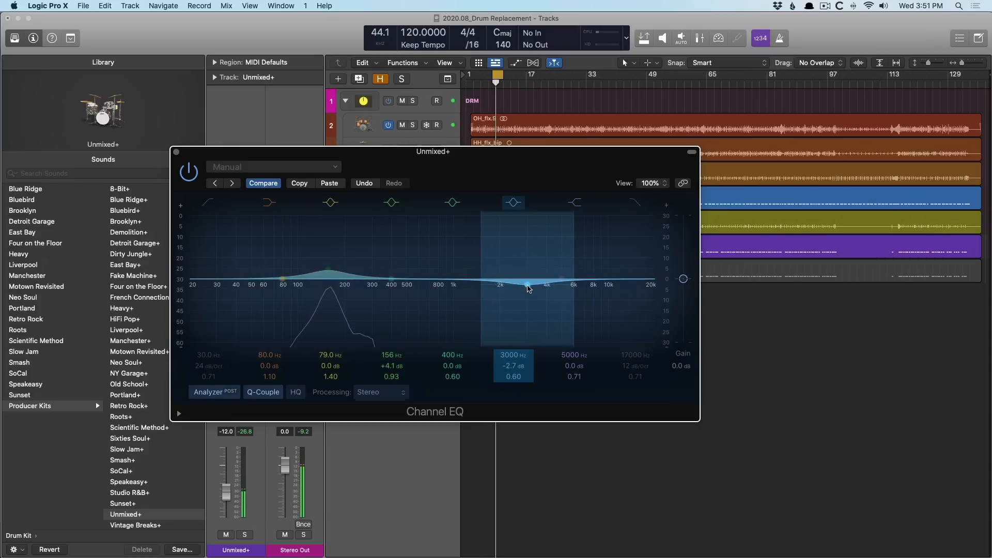
key(super+w)
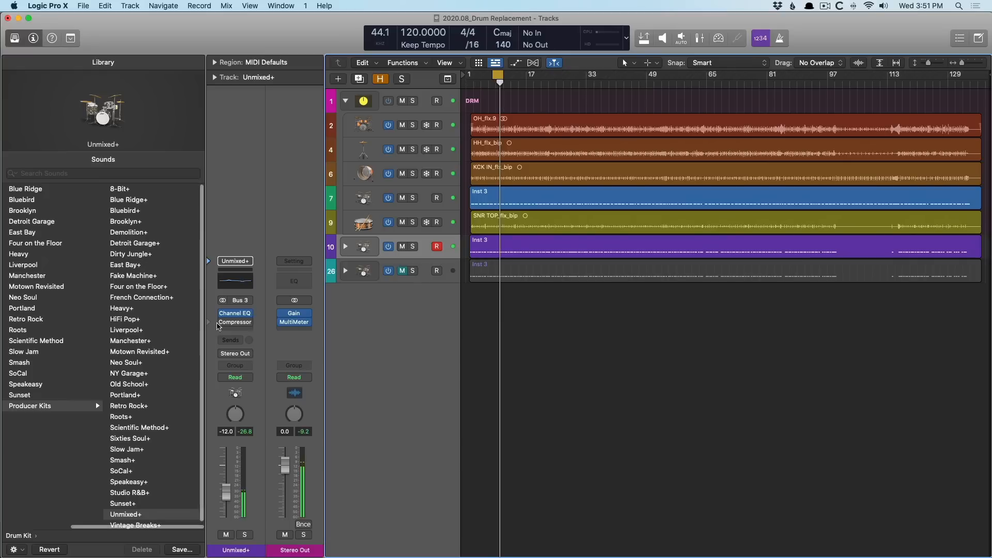
Enable the Unmixed+ track's Compressor with the Studio FET model, lower the attack, turn on auto release and raise the ratio
click(236, 322)
click(495, 209)
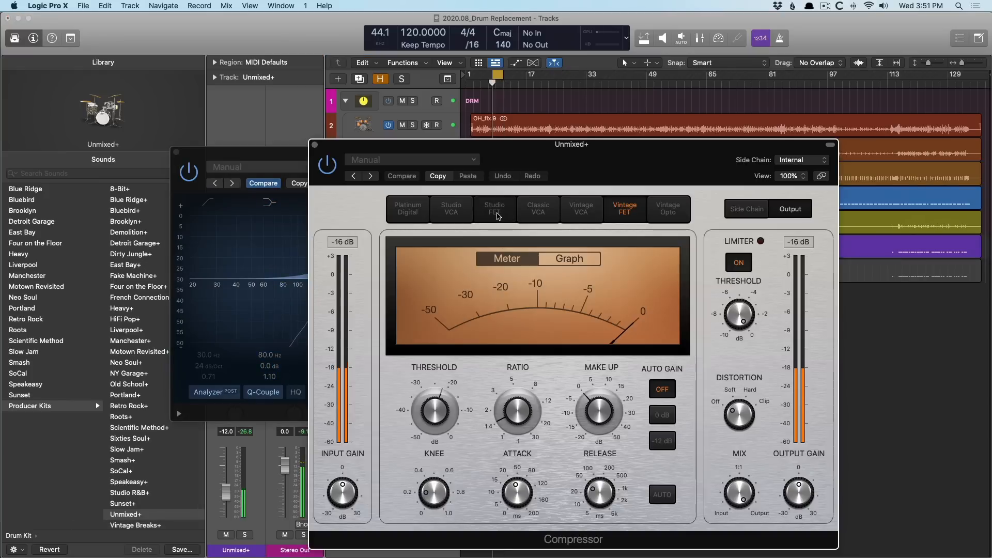
drag(514, 493, 514, 505)
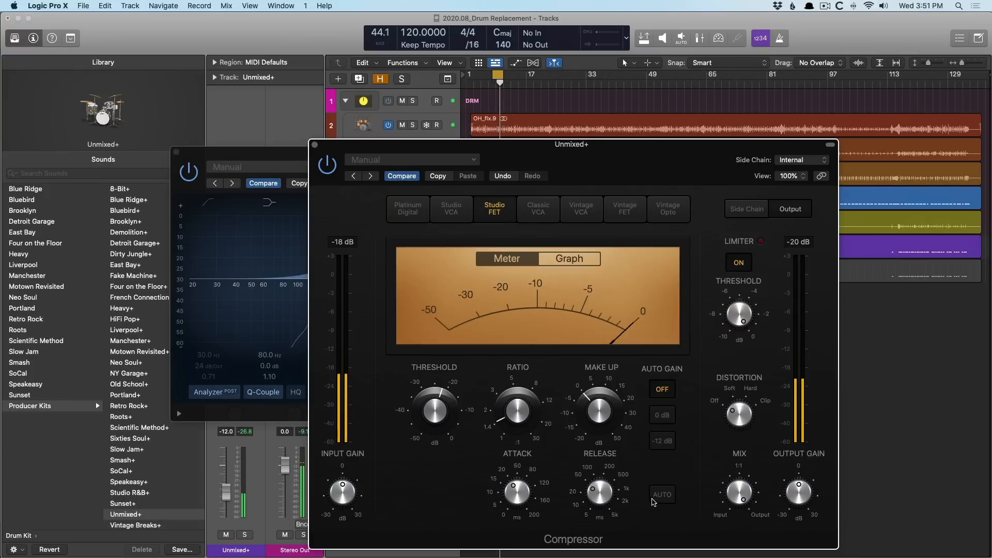
click(662, 495)
drag(529, 408, 525, 363)
Hide the plug-in windows and compare the drum mix with the Unmixed+ snare muted and unmuted
key(v)
click(402, 247)
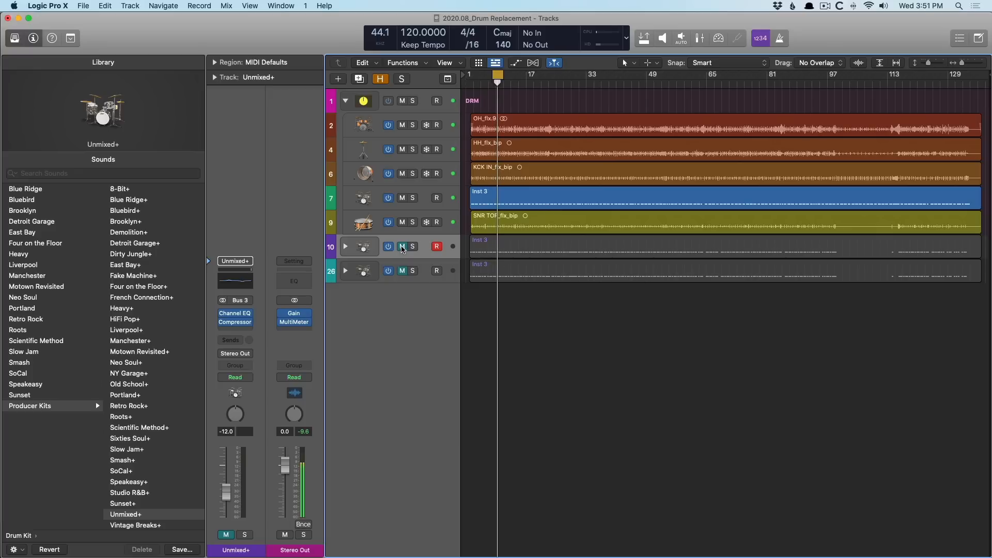
click(403, 248)
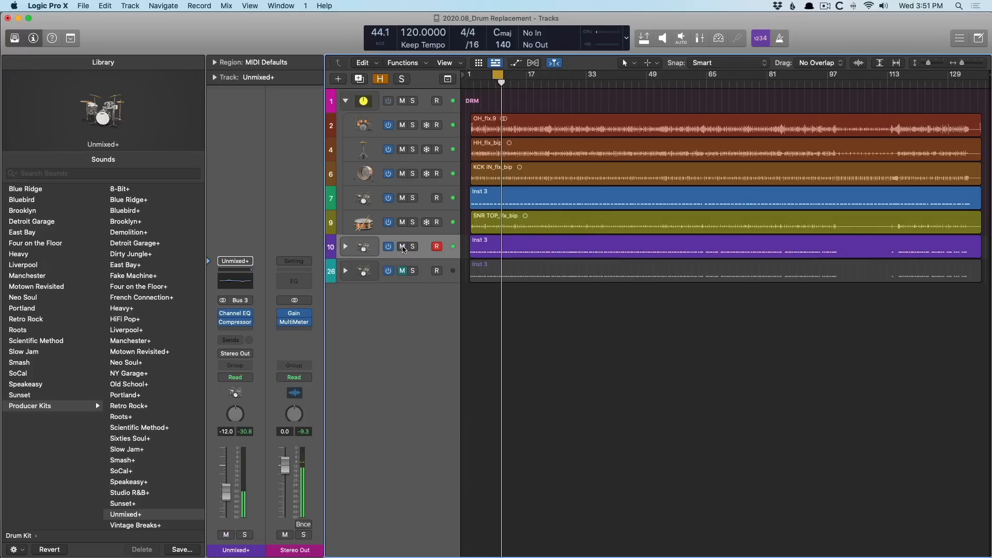